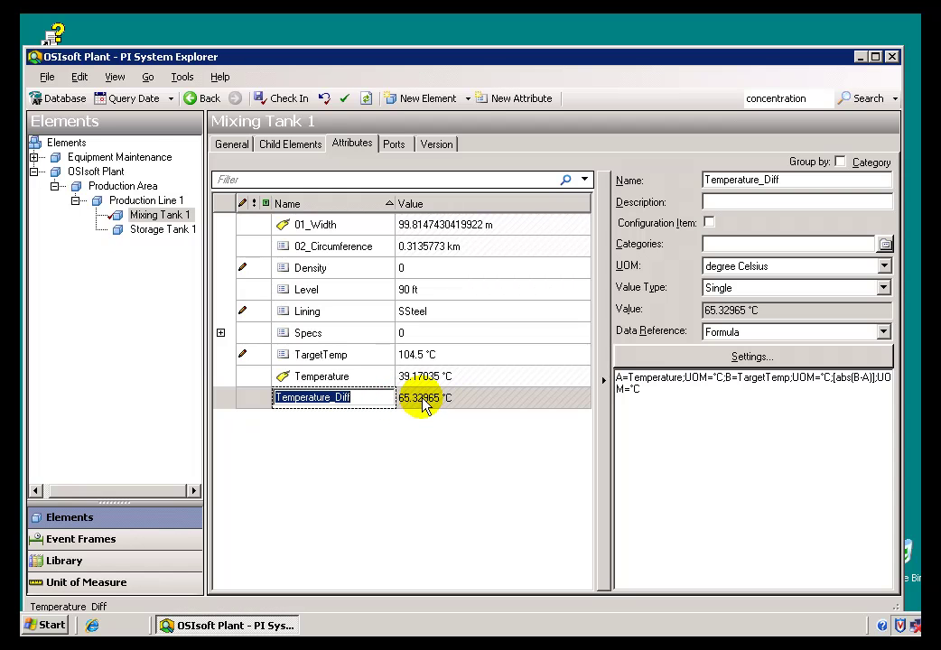
# - Review the formula configuration of Mixing Tank 1's Temperature_Diff attribute and close it without changes
pyautogui.click(425, 404)
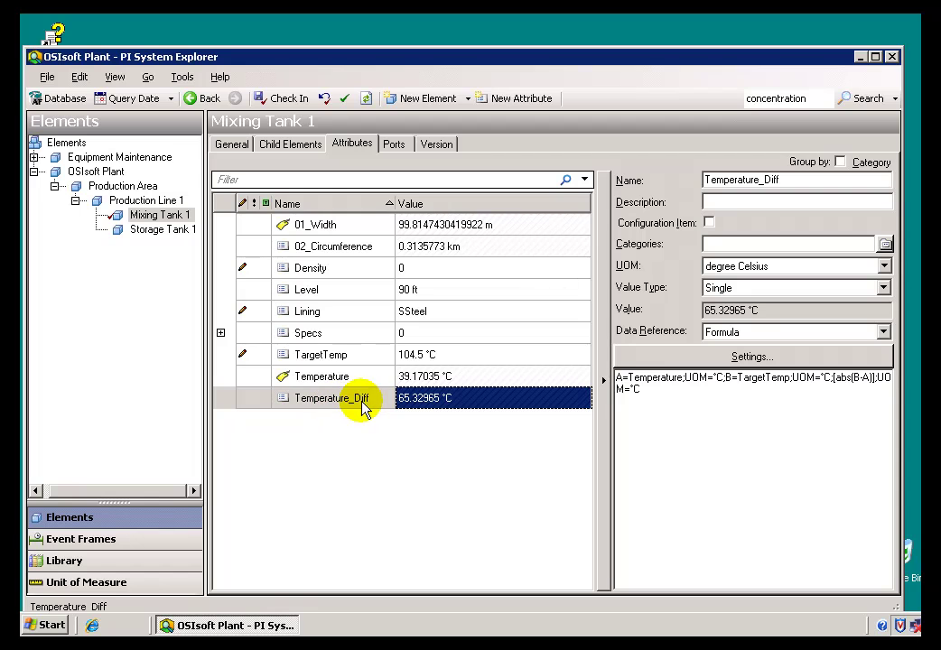
pyautogui.click(753, 357)
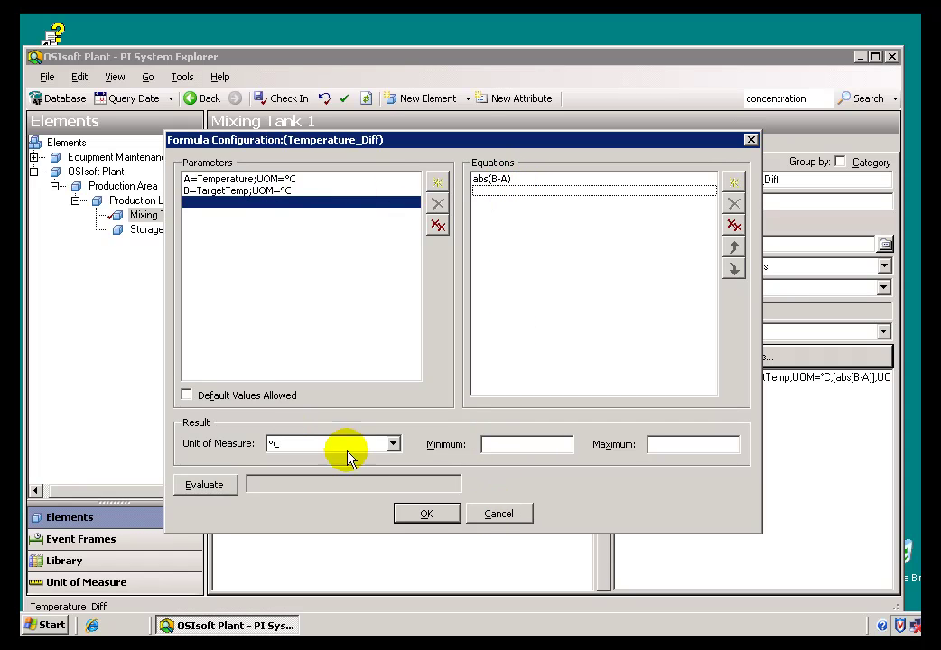
pyautogui.click(496, 517)
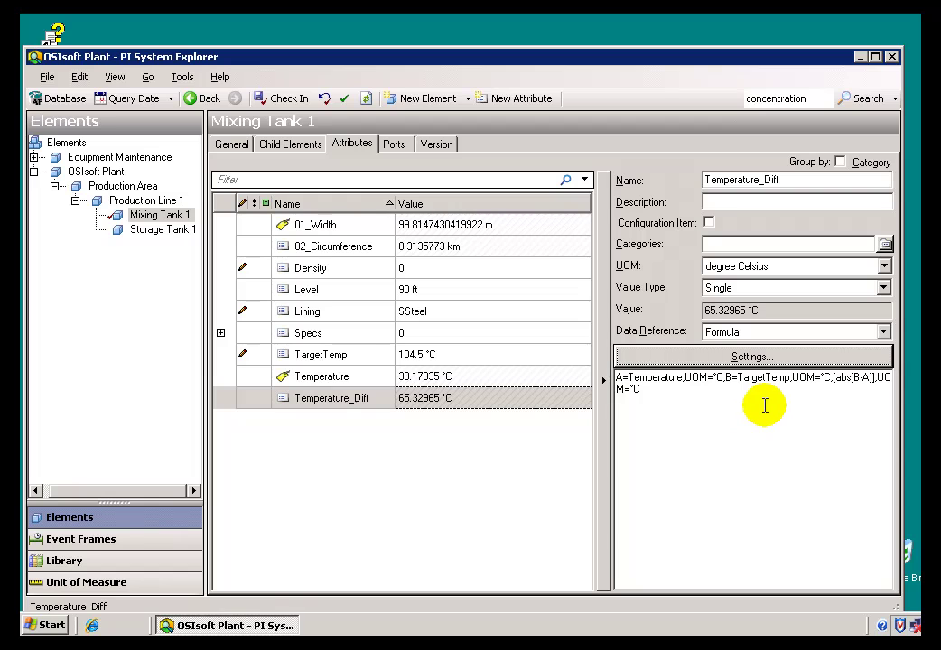
# - Delete the Temperature_Diff attribute from Mixing Tank 1
pyautogui.rightClick(346, 407)
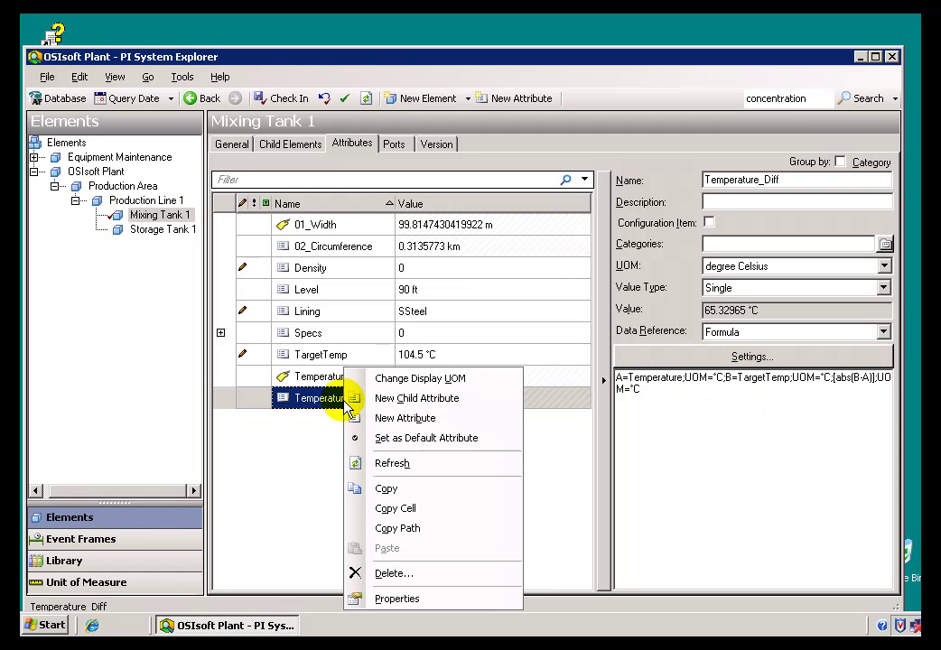
pyautogui.click(389, 574)
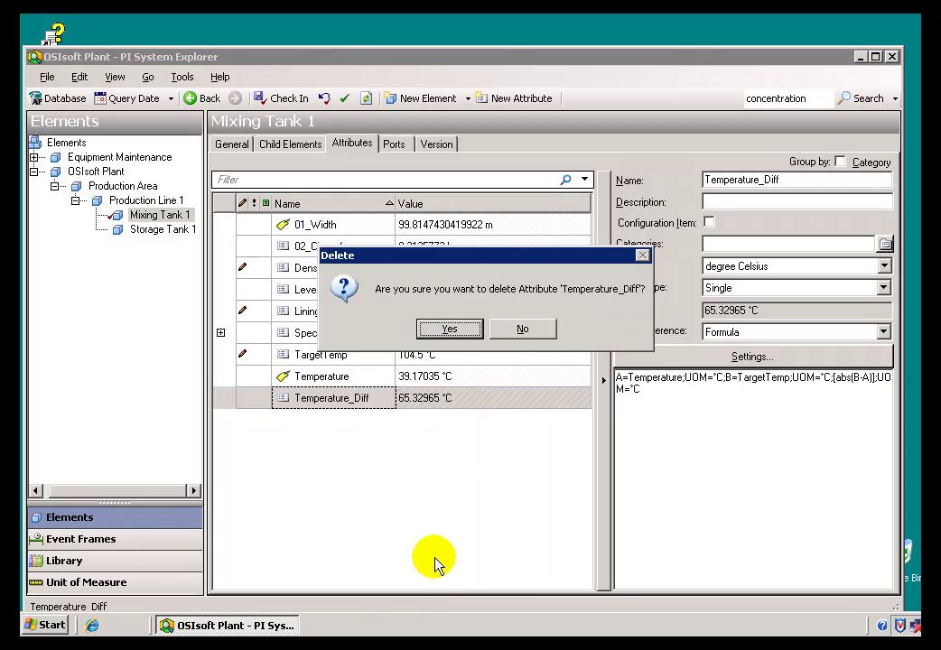
pyautogui.click(449, 334)
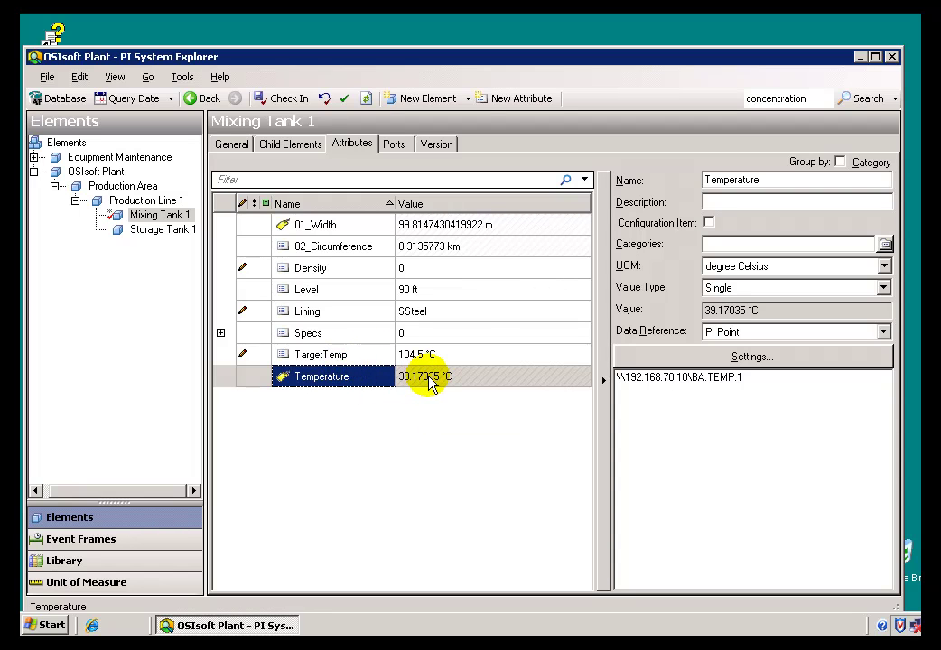
# - Compare the values, units of measure and data references of the TargetTemp and Temperature attributes
pyautogui.moveTo(428, 384)
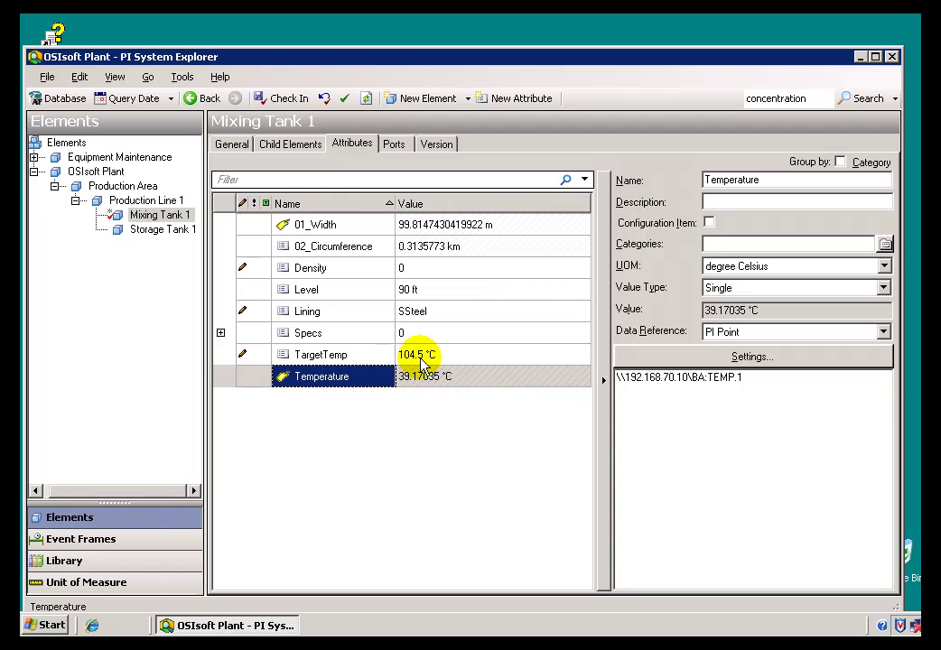
pyautogui.moveTo(421, 359)
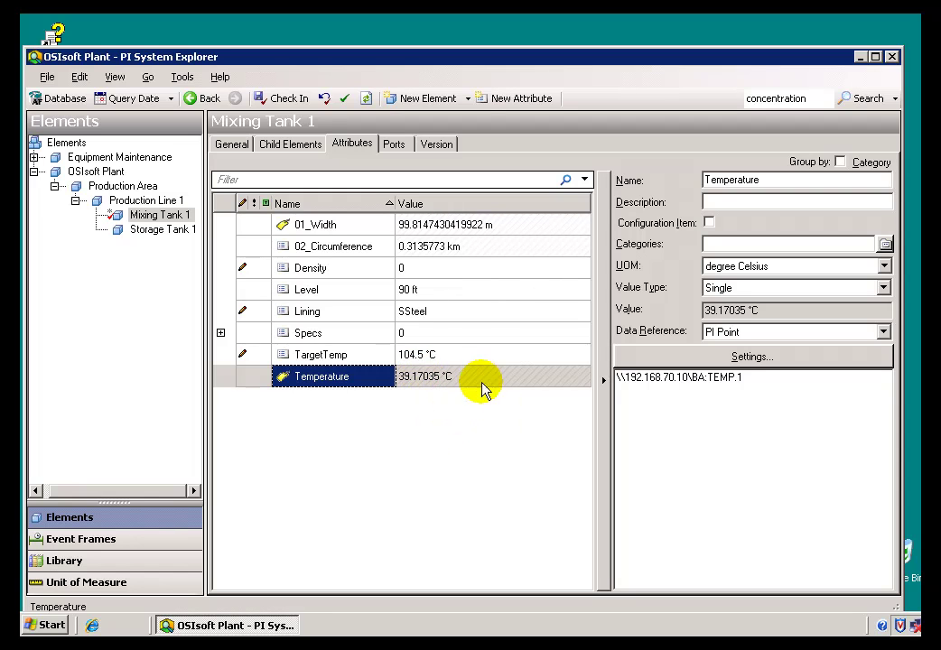
pyautogui.click(439, 440)
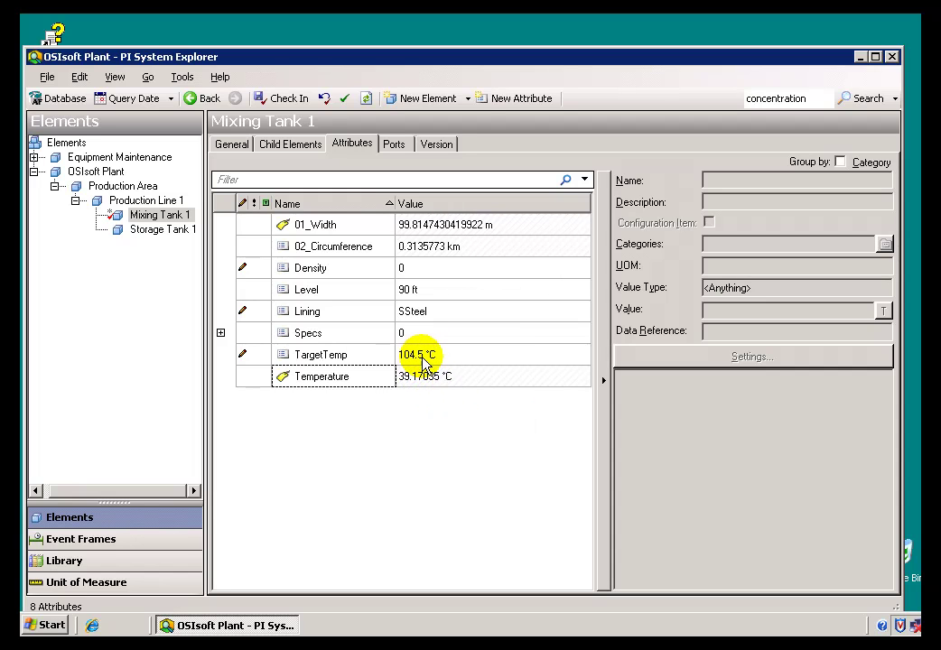
pyautogui.moveTo(425, 384)
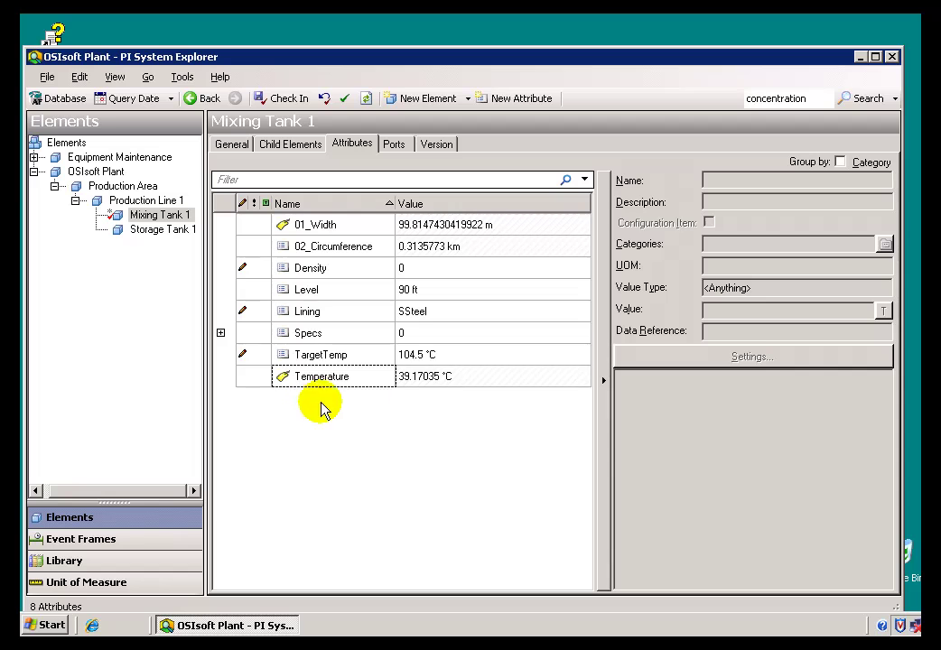
pyautogui.click(420, 357)
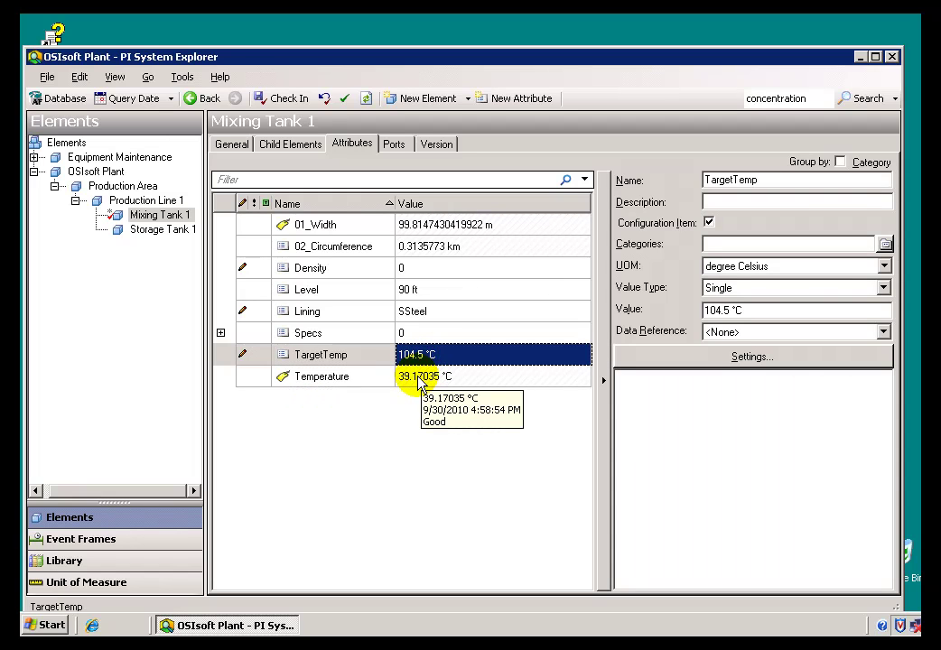
pyautogui.click(421, 380)
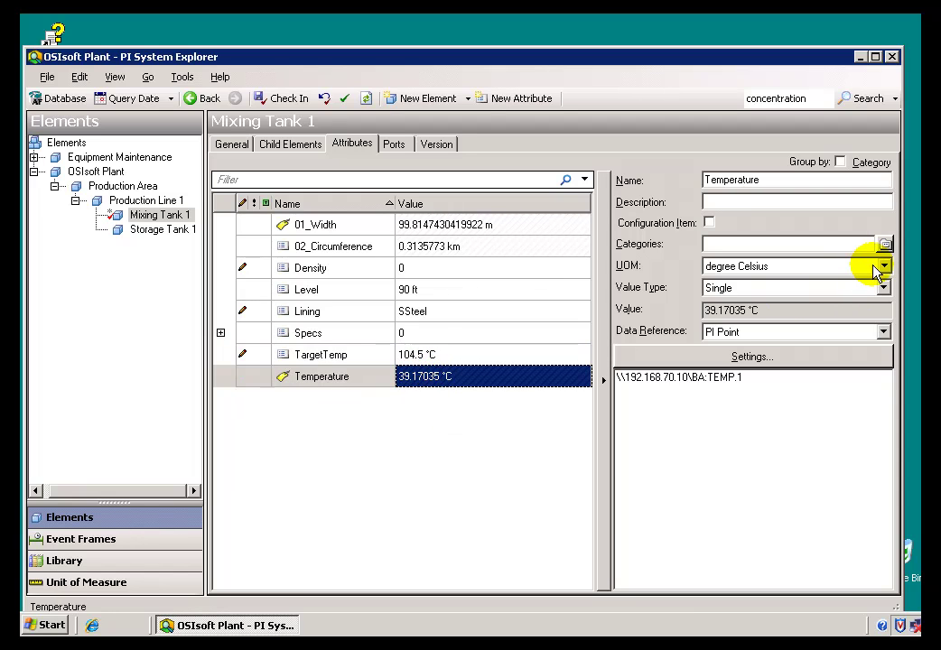
pyautogui.click(441, 356)
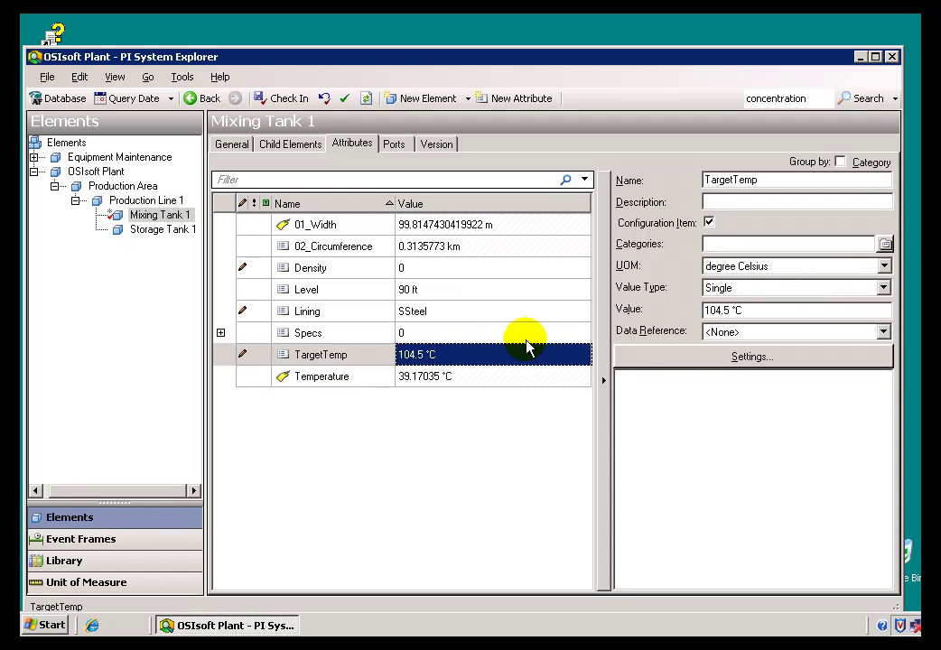
pyautogui.click(449, 379)
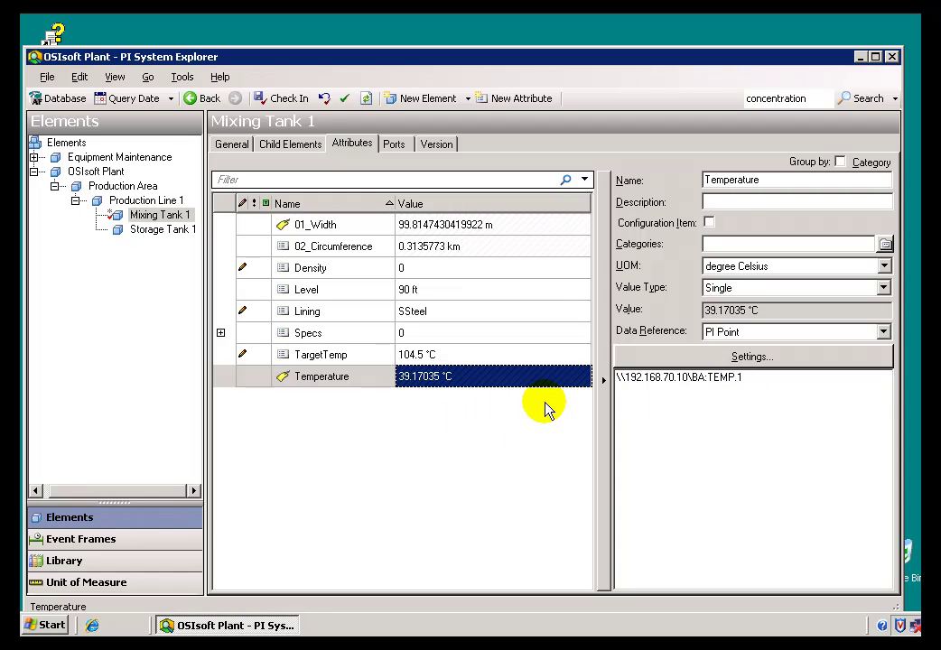
pyautogui.click(459, 415)
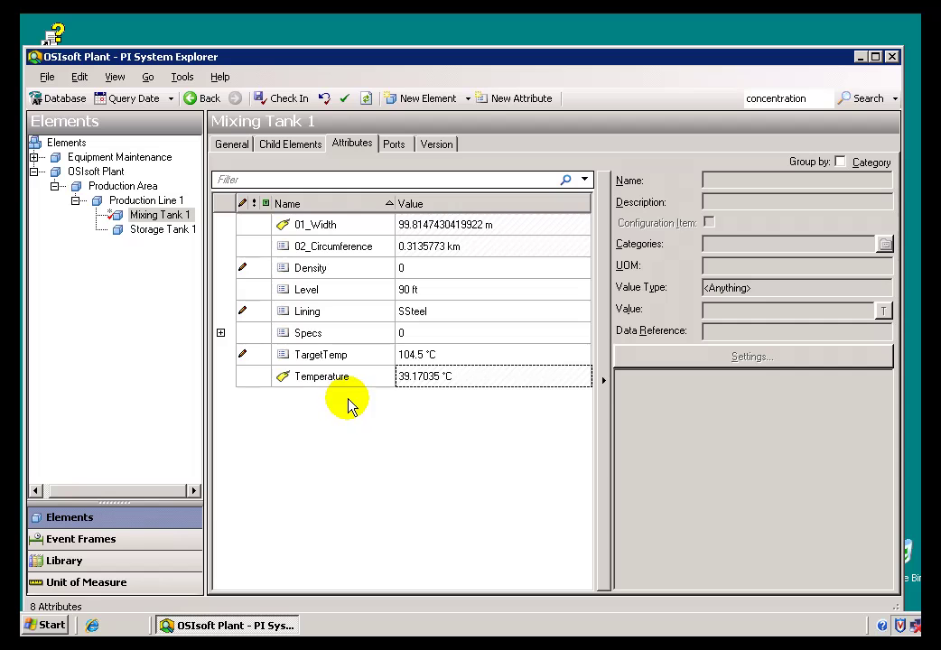
# - Add a new attribute to Mixing Tank 1 and name it Temp_Differential
pyautogui.rightClick(303, 407)
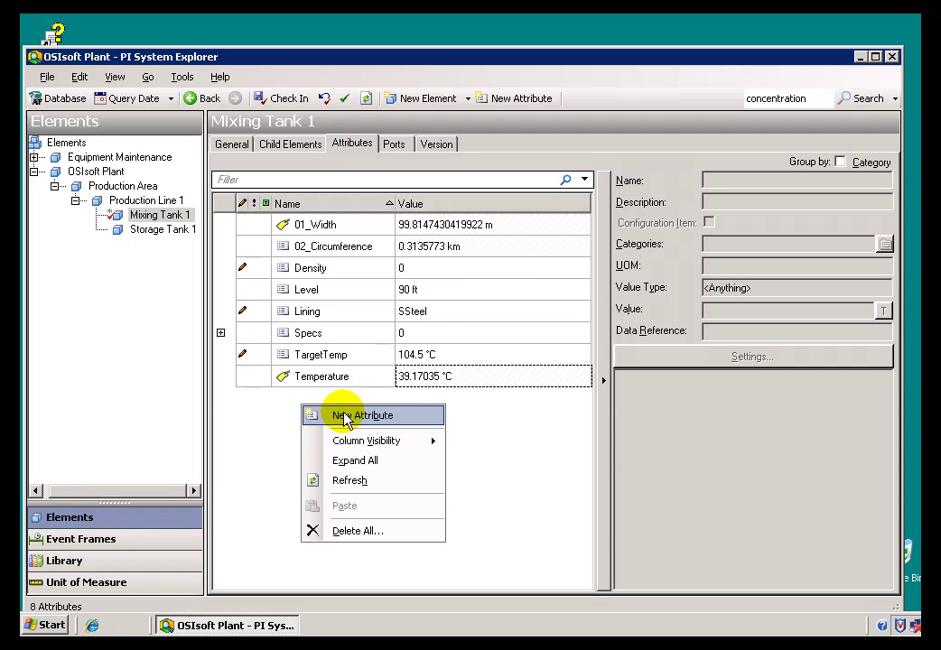
pyautogui.click(344, 416)
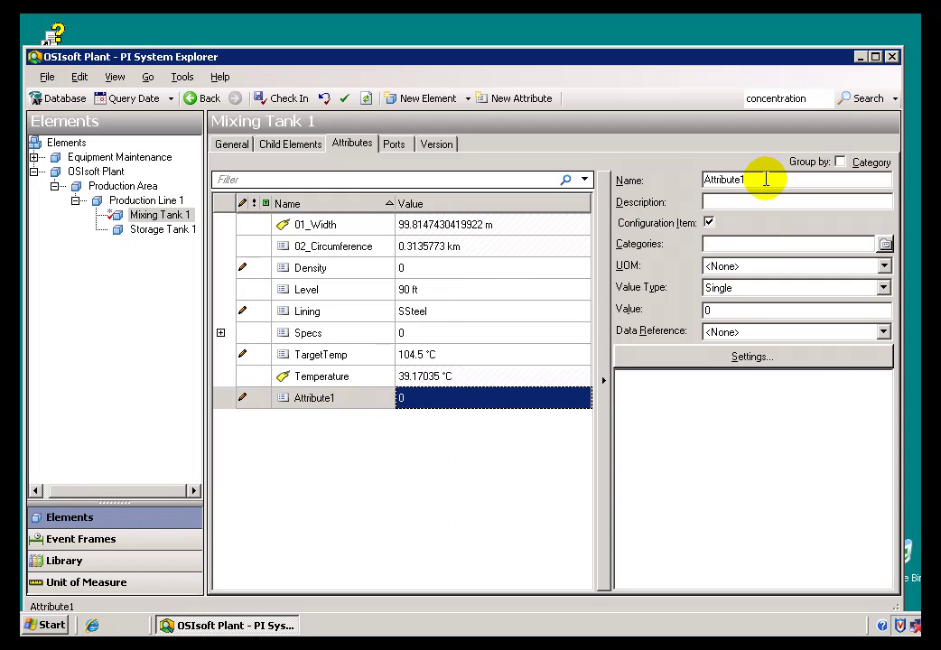
pyautogui.doubleClick(766, 179)
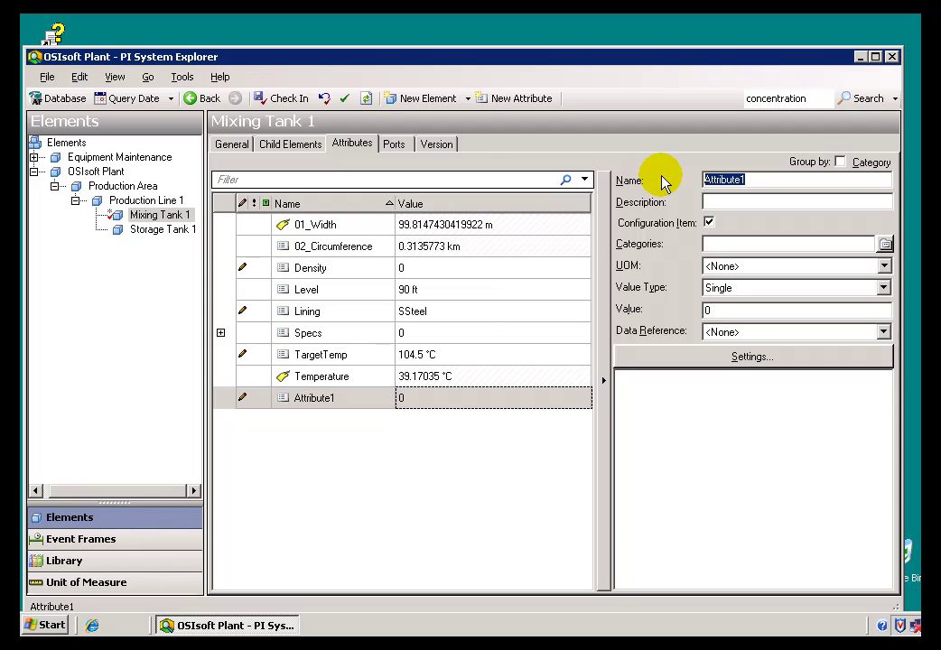
pyautogui.write('Temp_Differential')
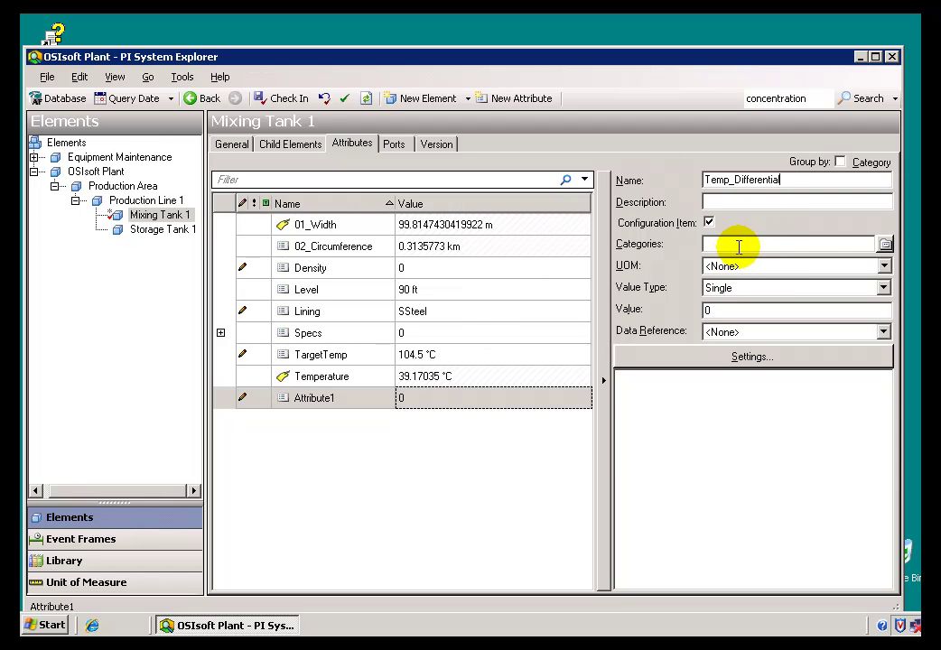
# - Set Temp_Differential's unit of measure to degree Celsius and its data reference to Formula
pyautogui.click(884, 269)
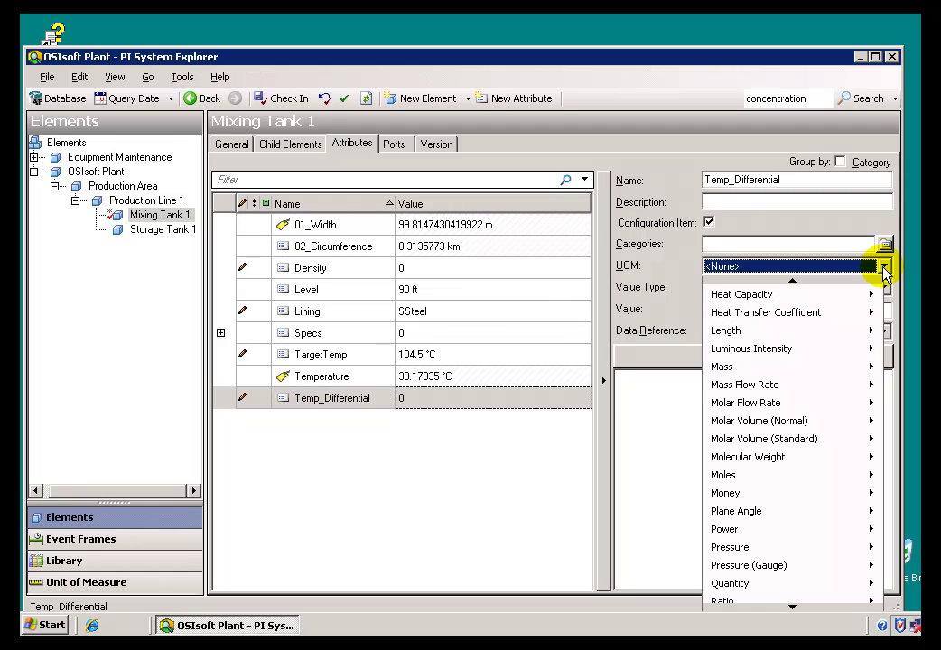
pyautogui.click(793, 603)
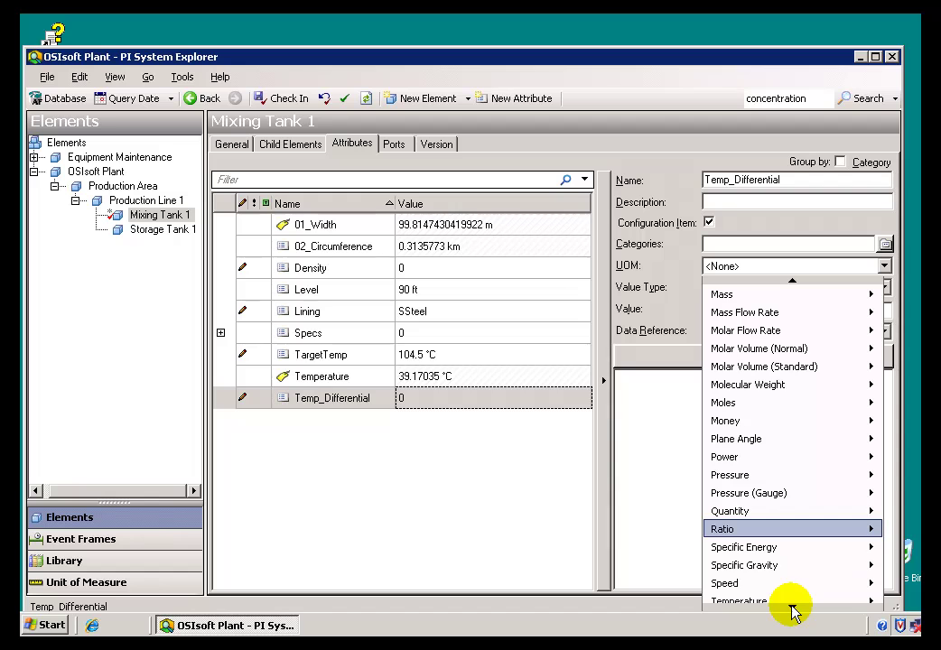
pyautogui.moveTo(747, 592)
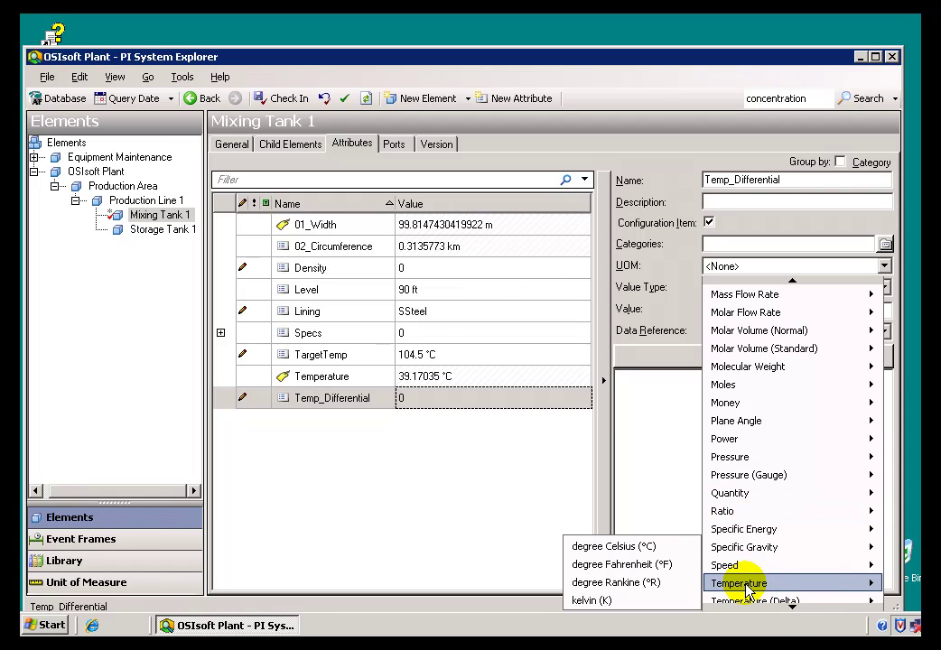
pyautogui.click(623, 549)
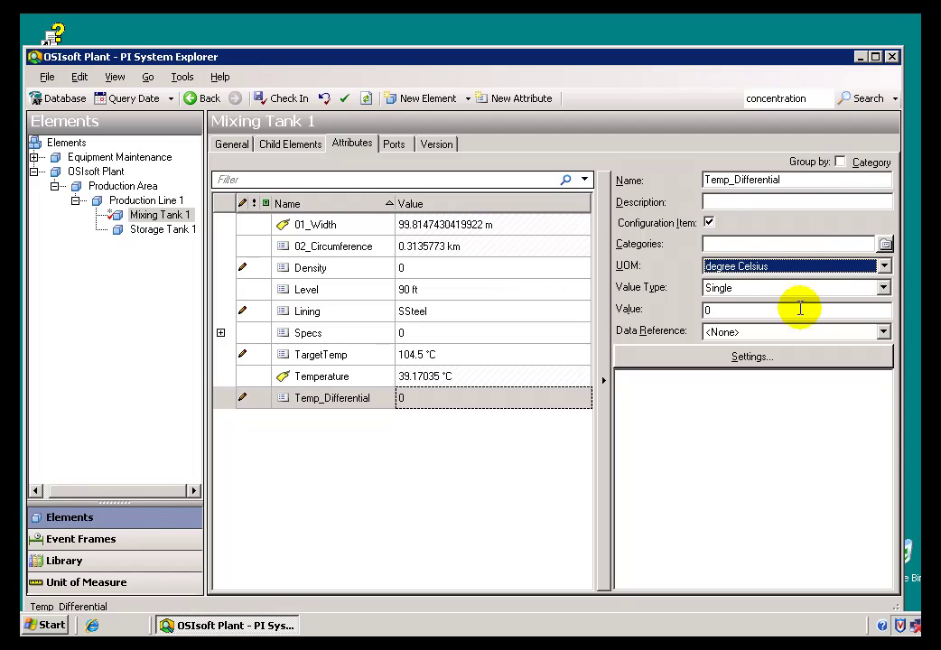
pyautogui.click(863, 332)
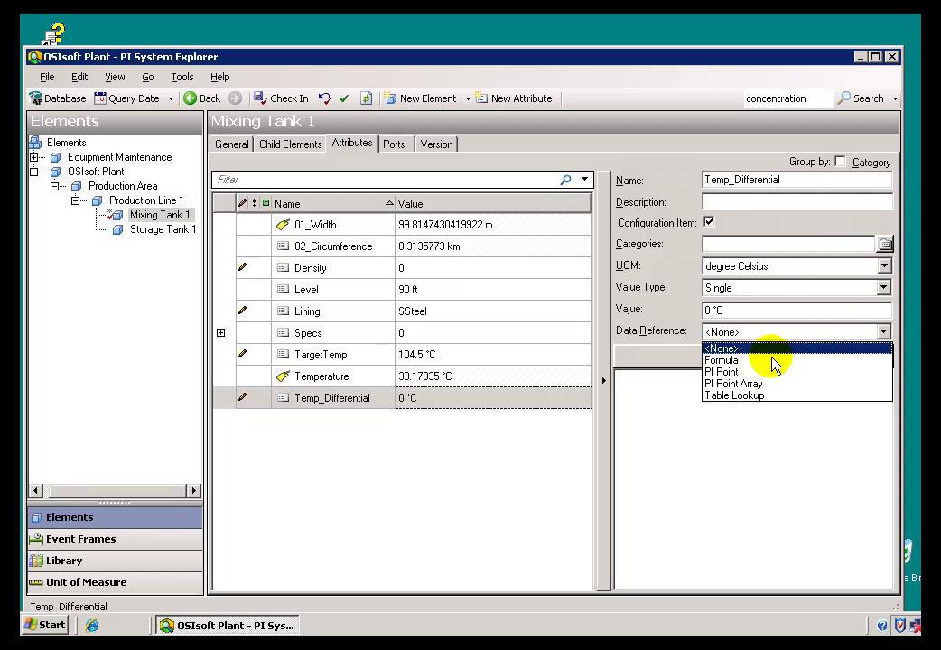
pyautogui.click(725, 360)
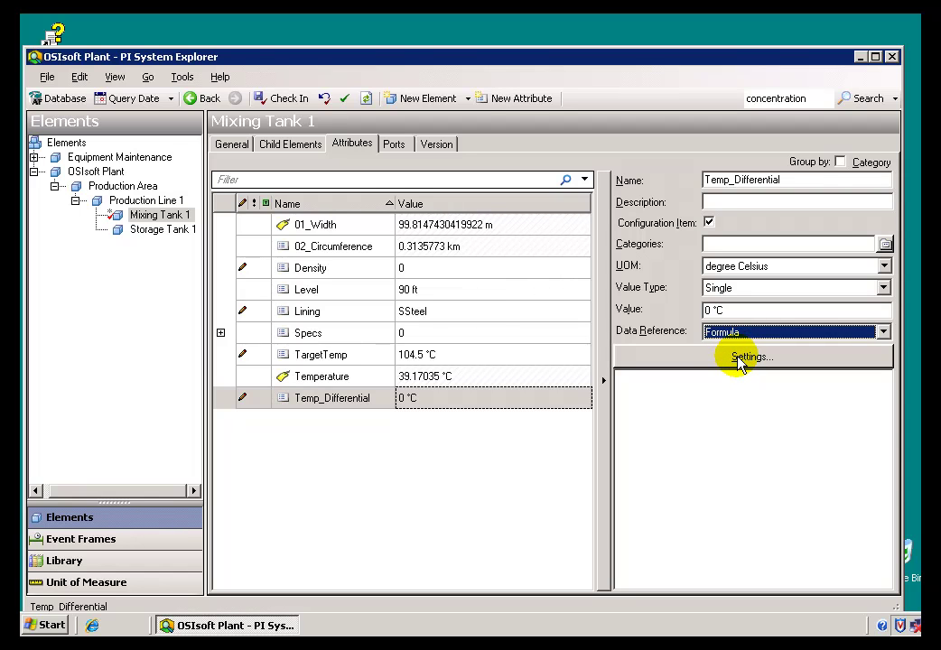
# - Add parameter A to the Temp_Differential formula, referencing the Temperature attribute with °C as its unit of measure
pyautogui.click(739, 360)
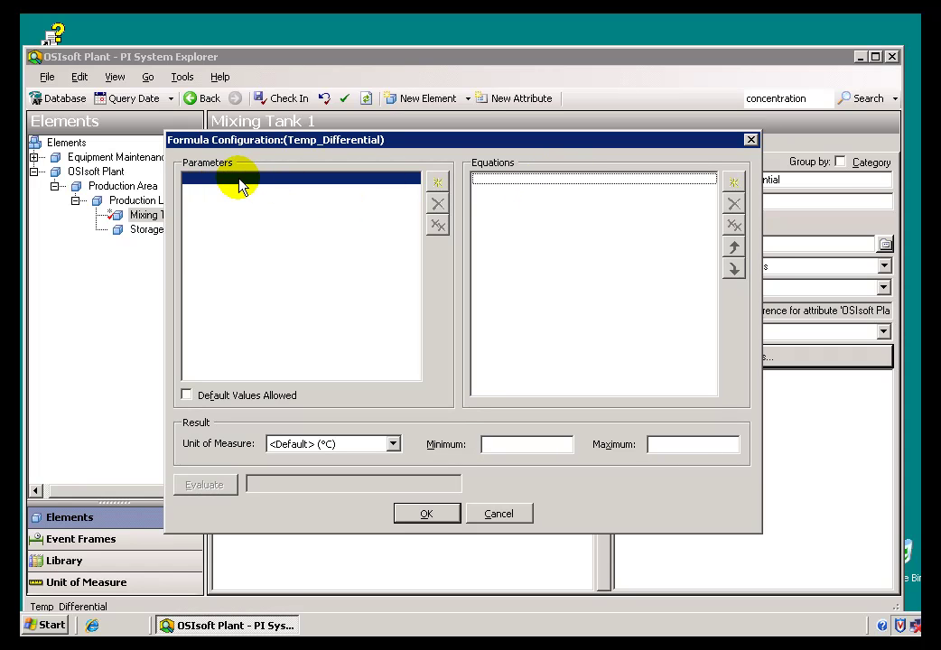
pyautogui.click(438, 185)
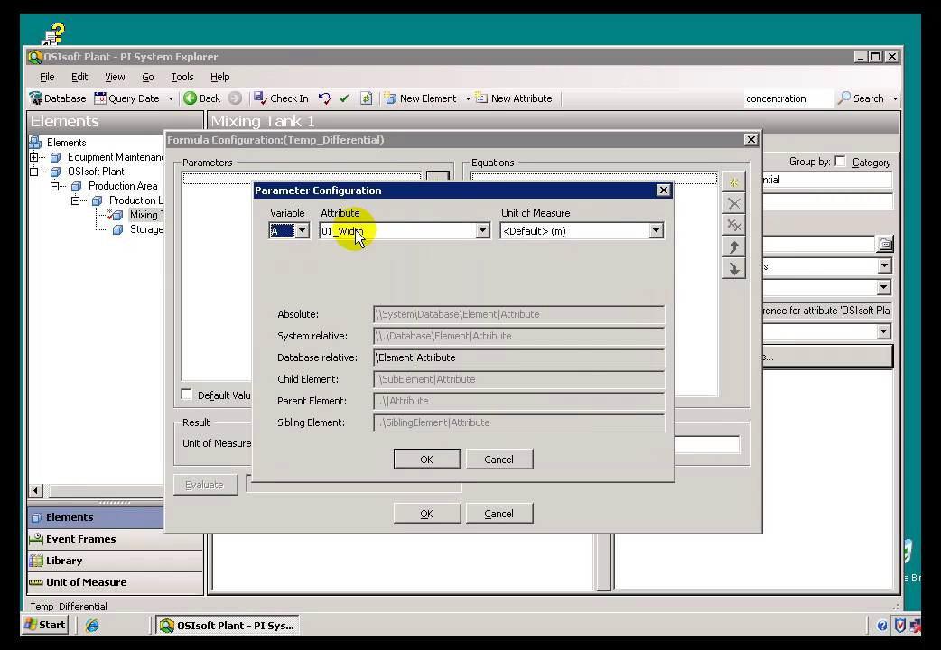
pyautogui.click(303, 232)
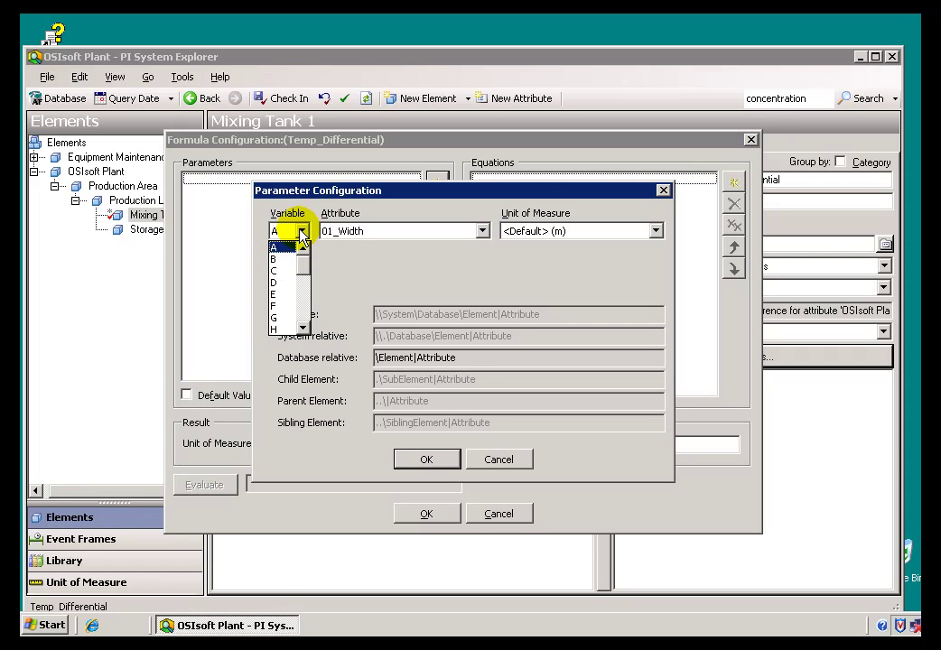
pyautogui.click(273, 233)
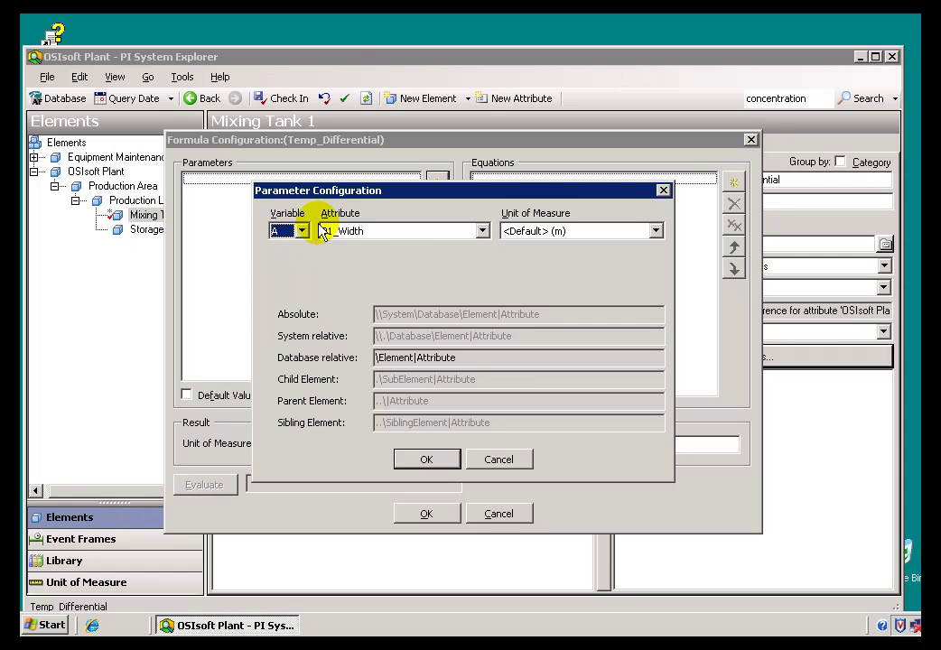
pyautogui.click(484, 231)
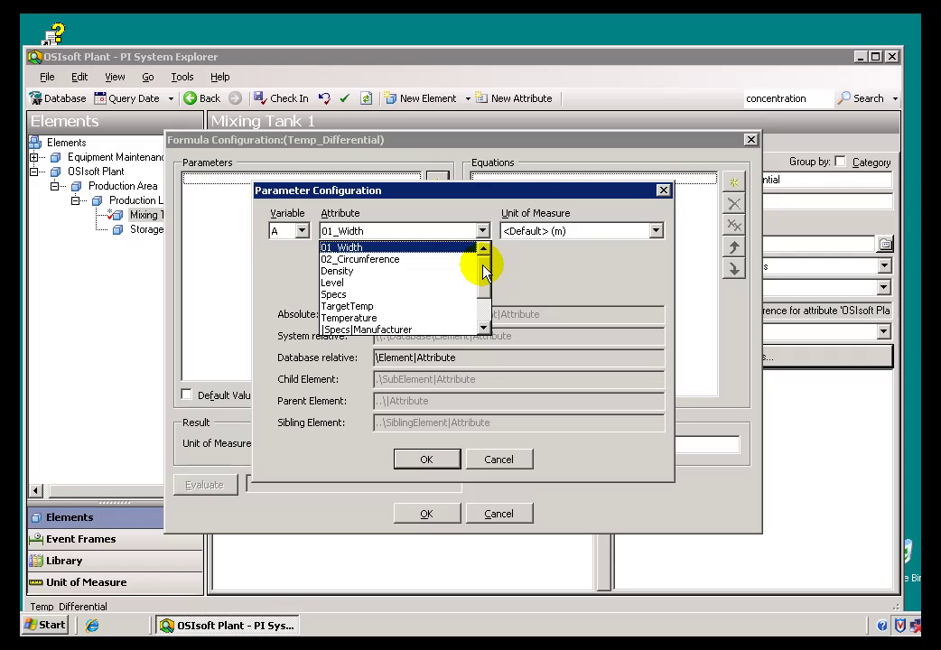
pyautogui.click(352, 319)
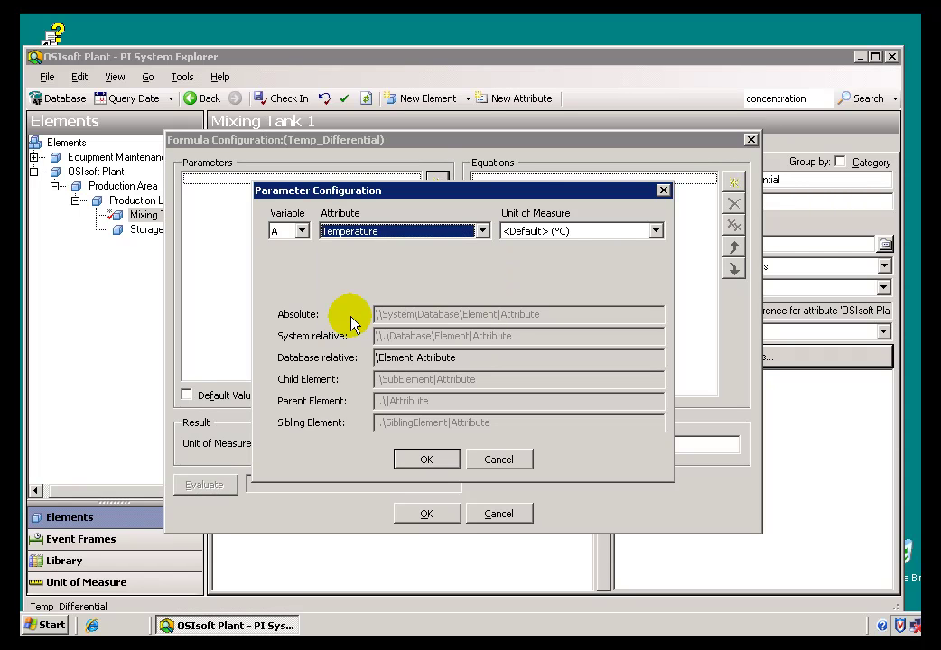
pyautogui.click(657, 233)
pyautogui.click(507, 262)
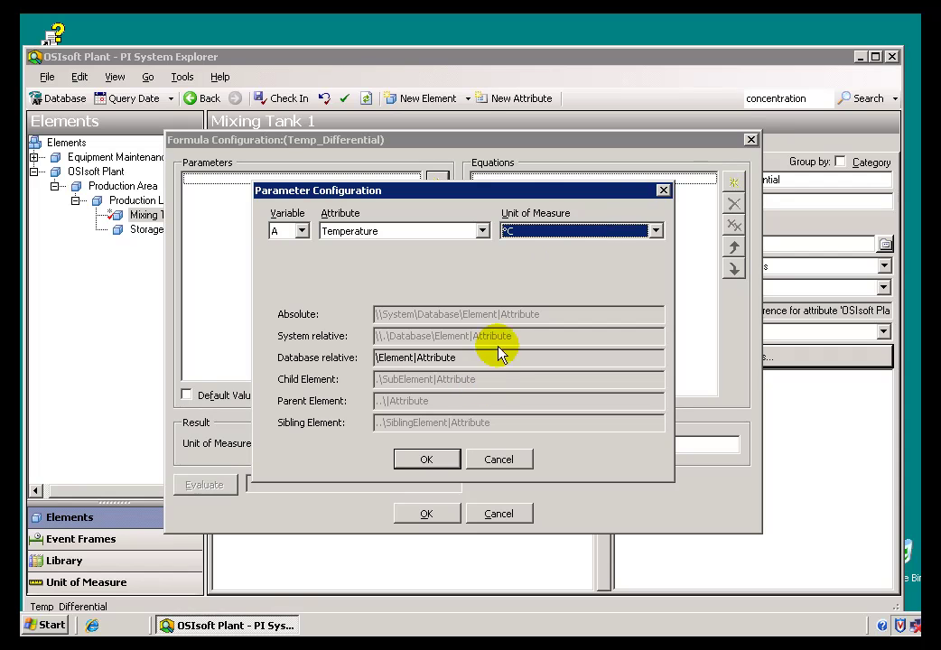
pyautogui.click(429, 462)
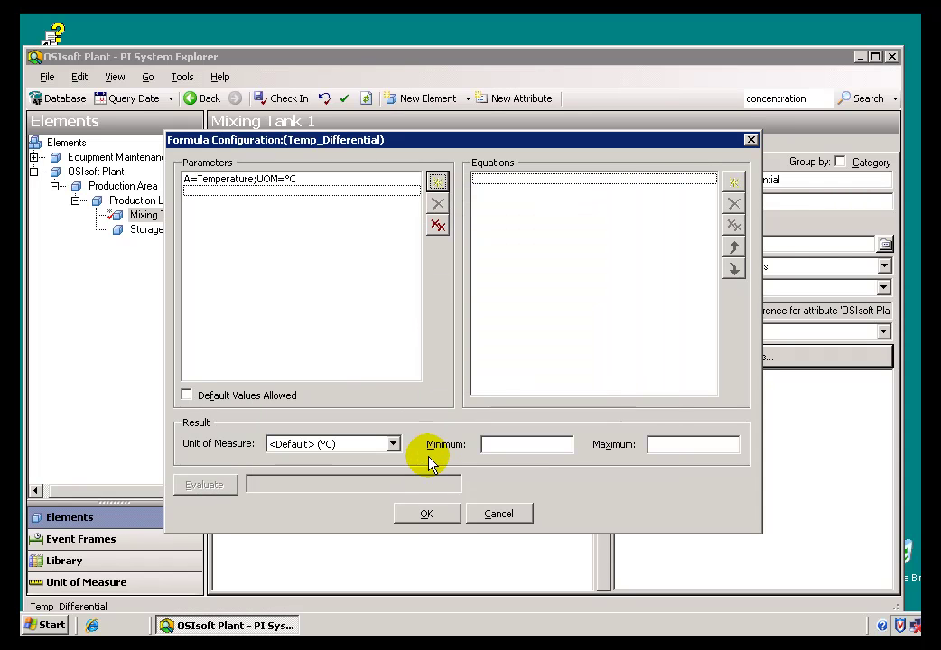
# - Add parameter B to the Temp_Differential formula, referencing the TargetTemp attribute with °C as its unit of measure
pyautogui.click(291, 180)
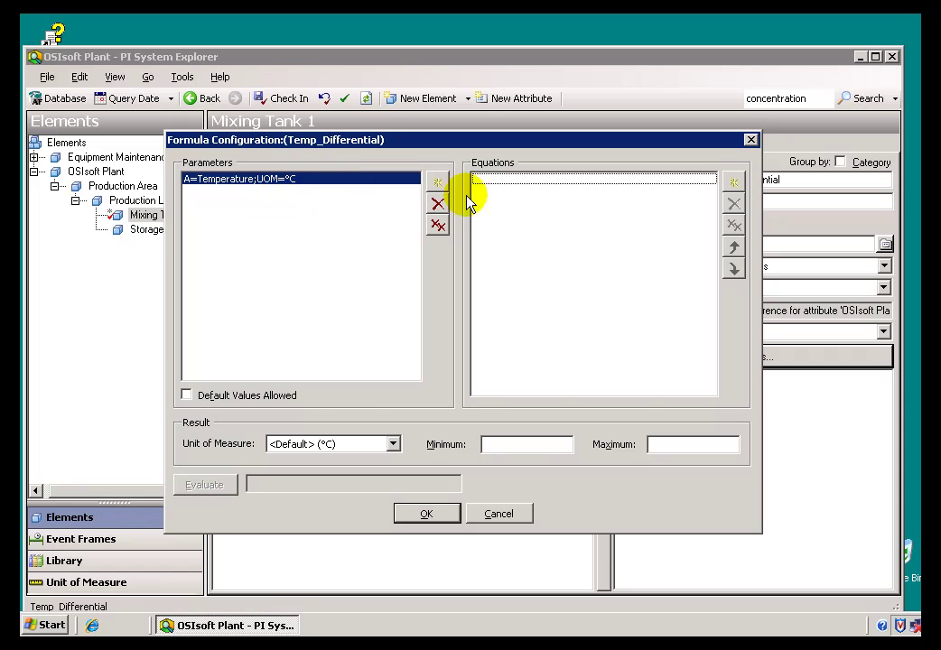
pyautogui.click(438, 182)
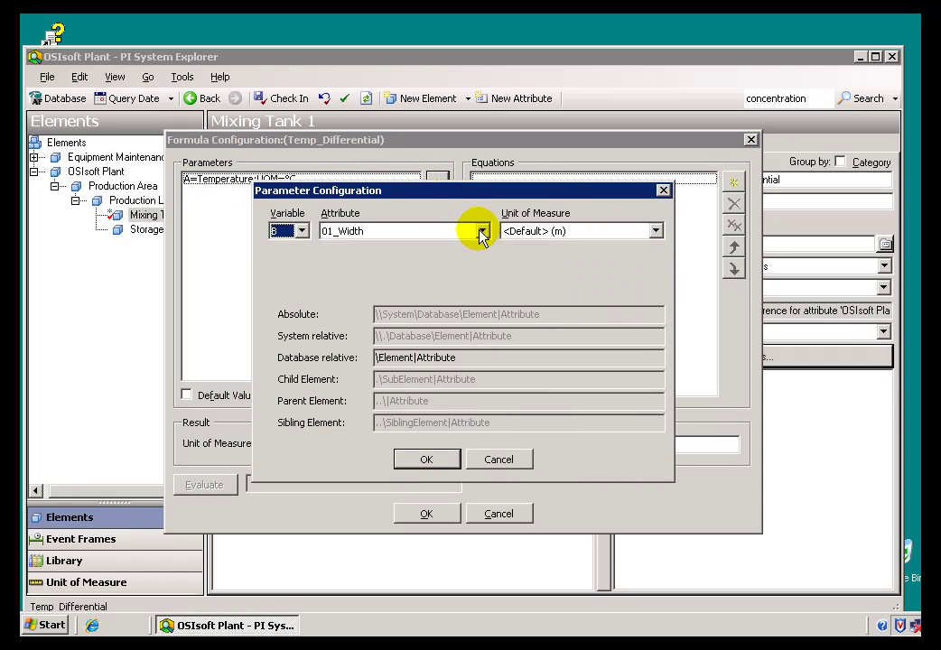
pyautogui.click(482, 231)
pyautogui.click(357, 307)
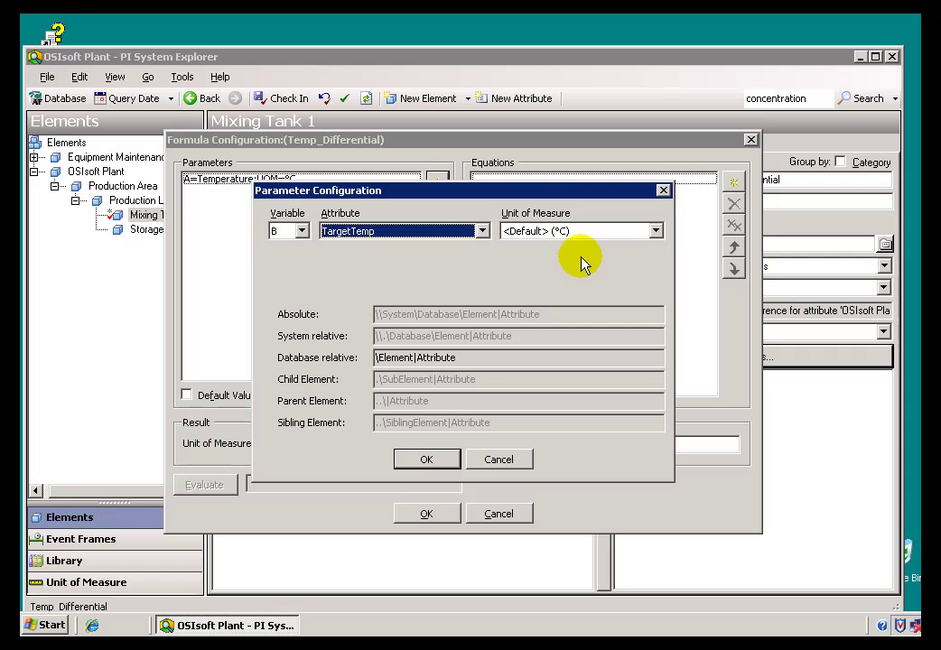
pyautogui.click(596, 233)
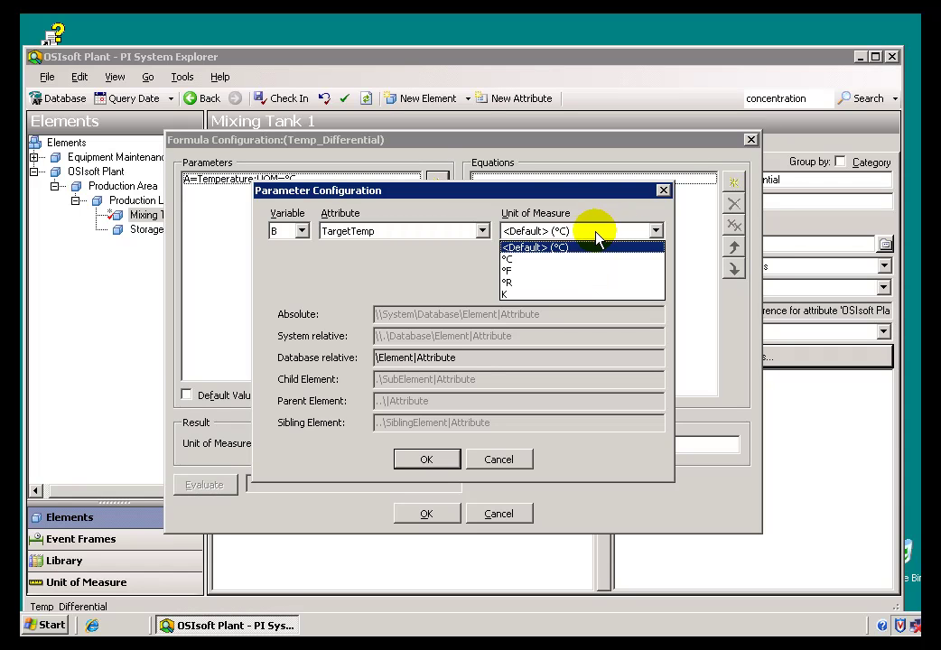
pyautogui.click(510, 259)
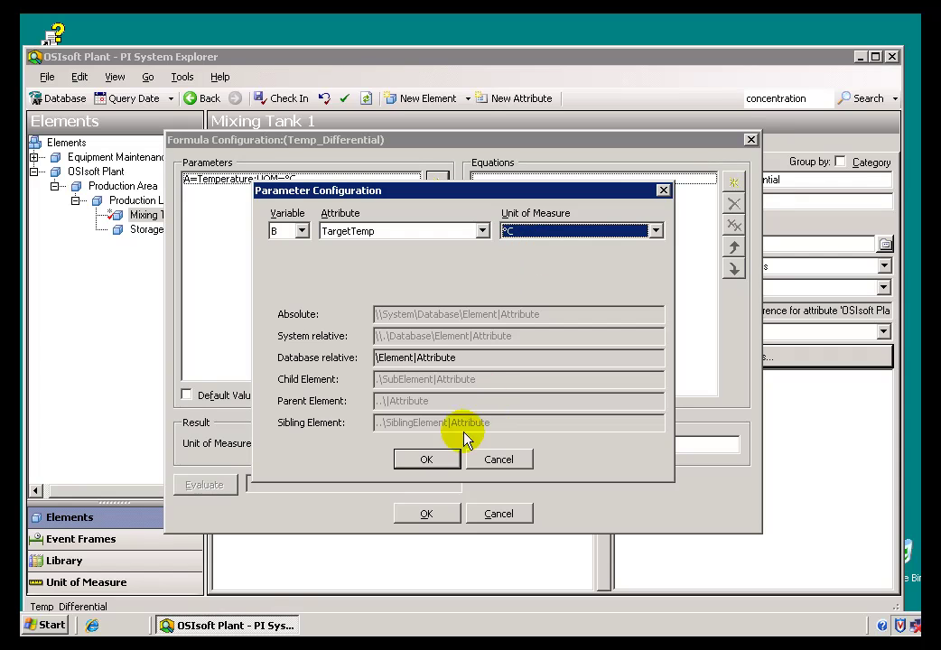
pyautogui.click(432, 459)
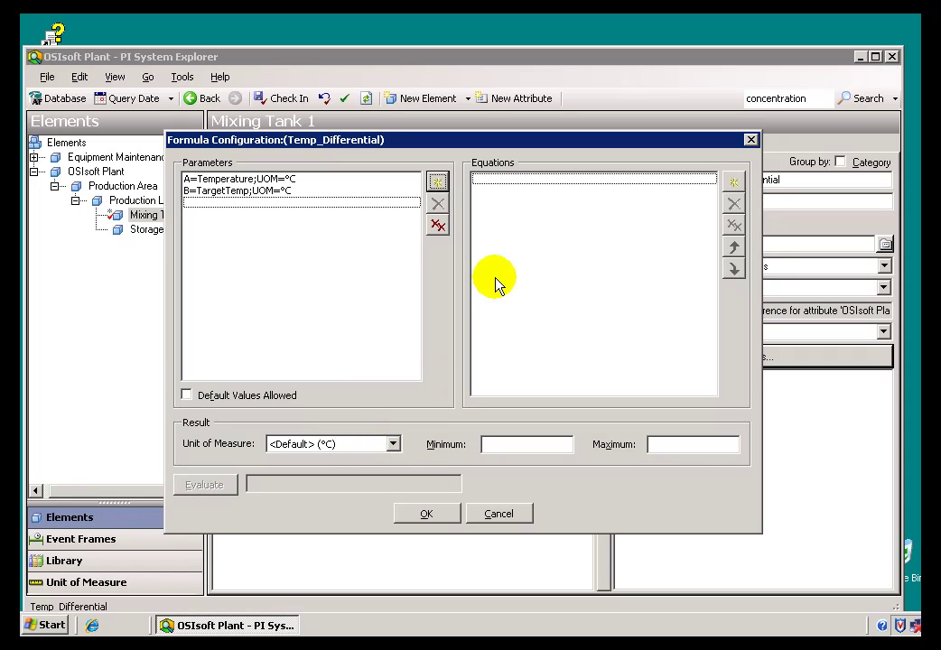
# - Add the equation B-A to the Temp_Differential formula
pyautogui.click(498, 181)
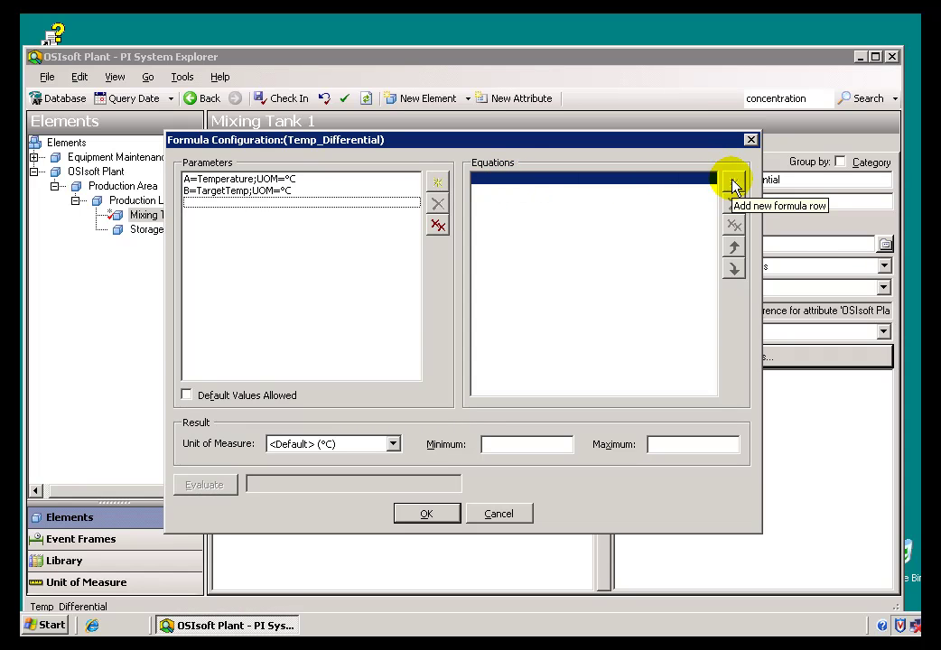
pyautogui.click(732, 185)
pyautogui.click(708, 180)
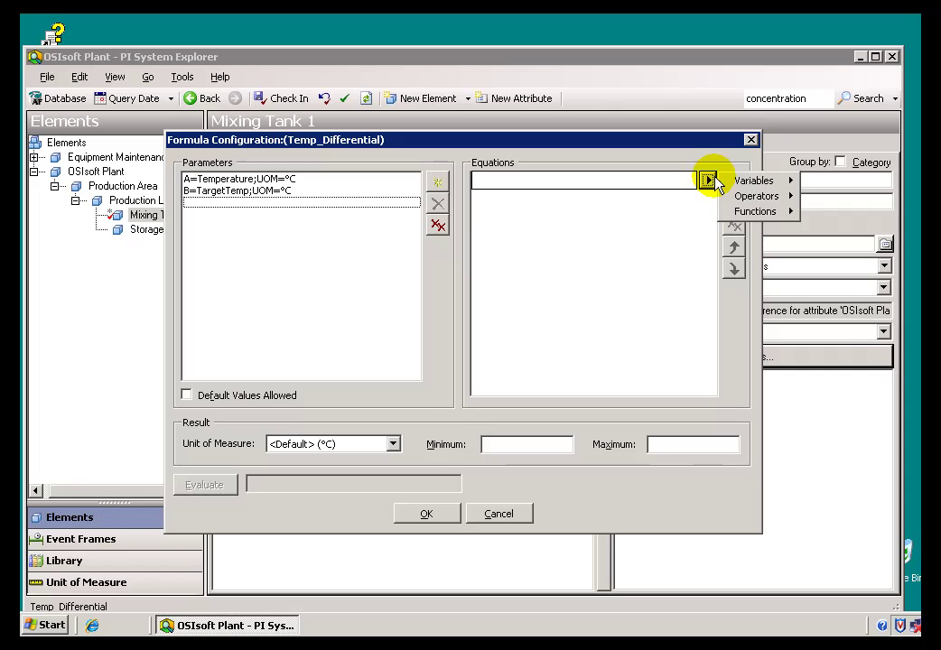
pyautogui.moveTo(749, 183)
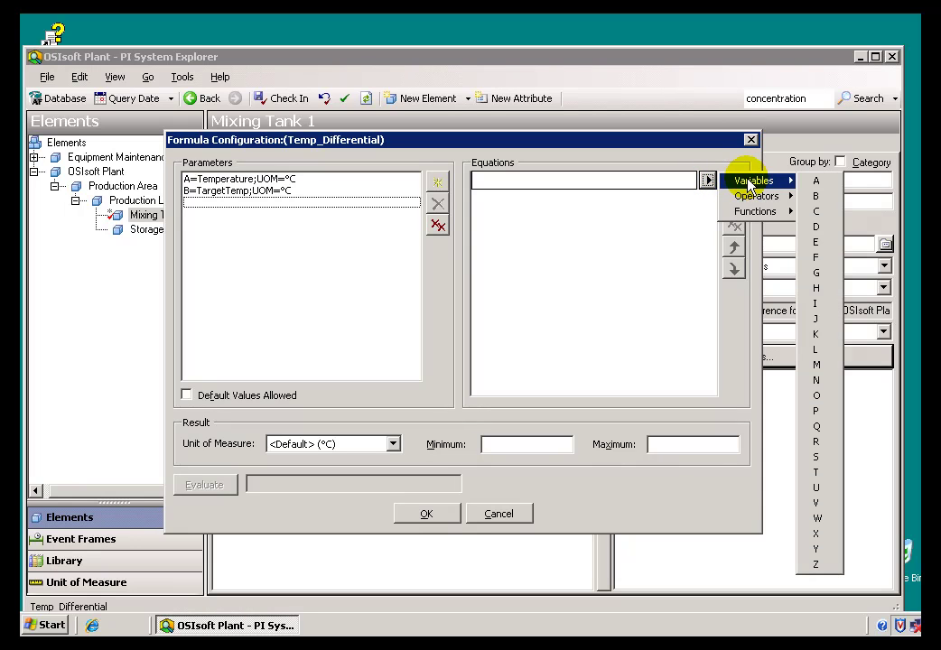
pyautogui.click(818, 199)
pyautogui.click(709, 181)
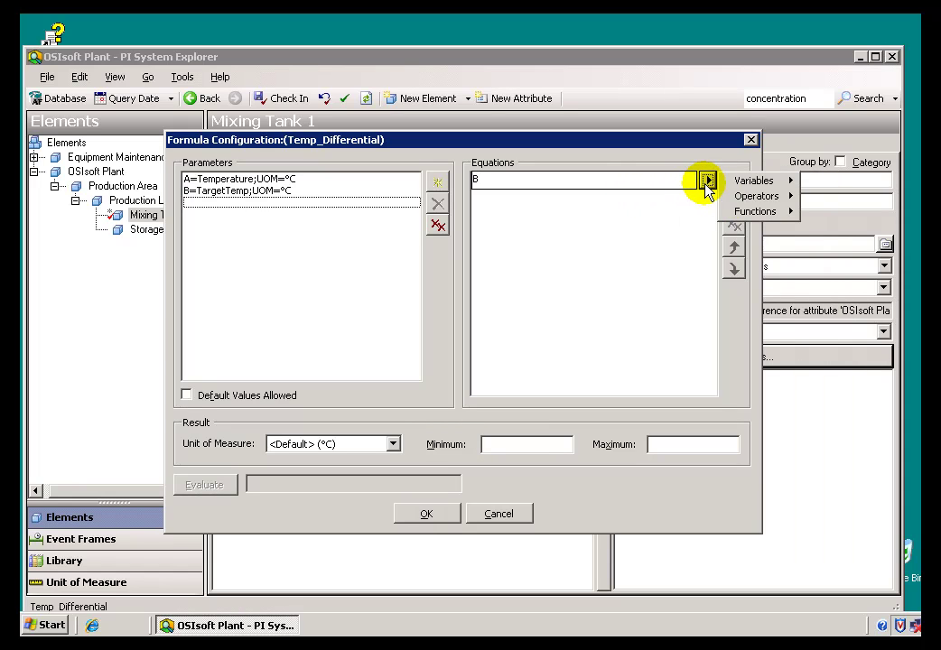
pyautogui.moveTo(777, 204)
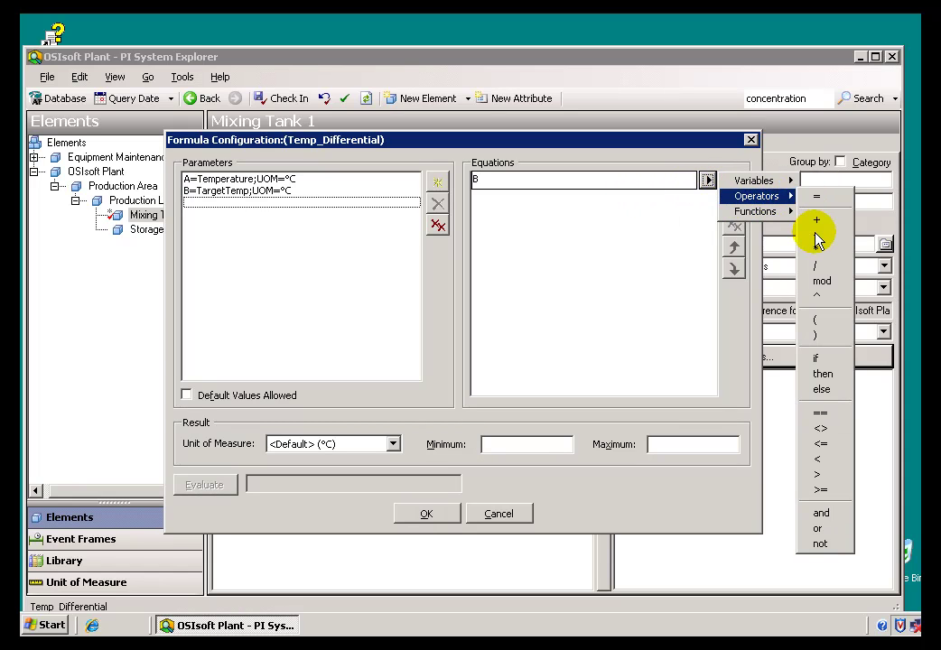
pyautogui.click(816, 236)
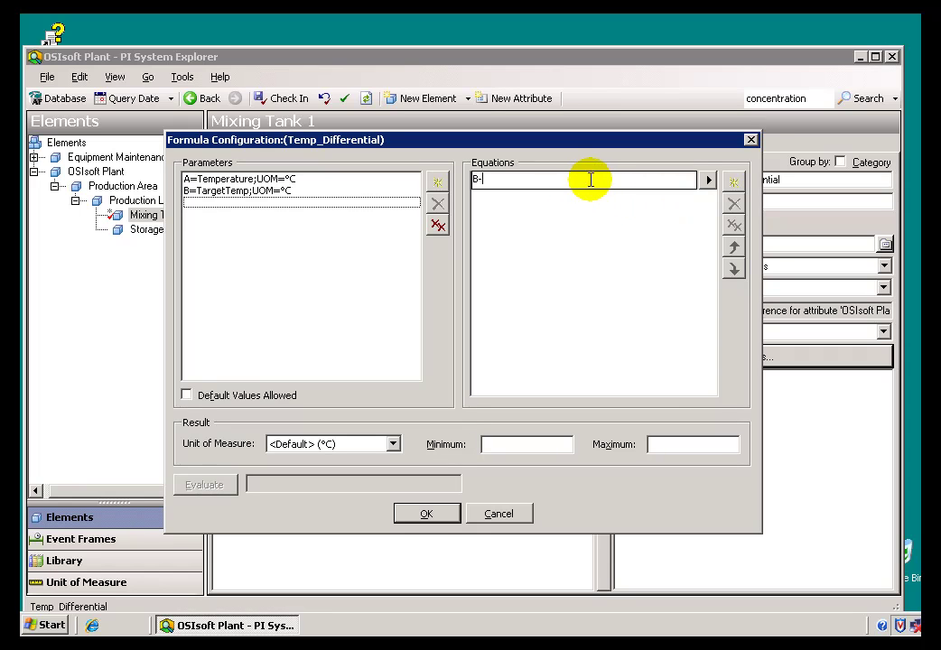
pyautogui.write('A')
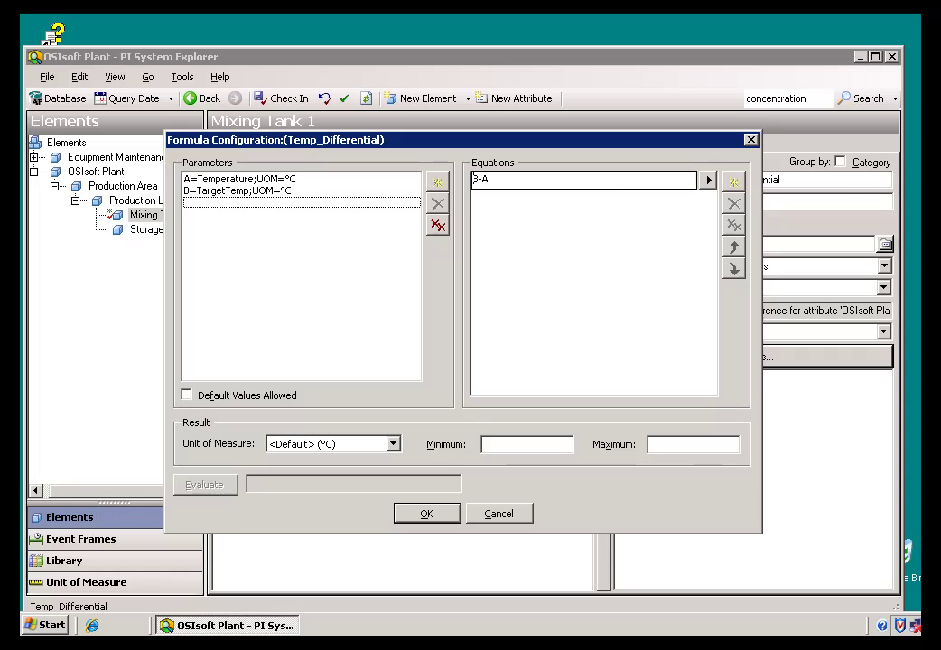
# - Wrap the B-A equation in the absolute value function so it reads abs(B-A)
pyautogui.click(708, 179)
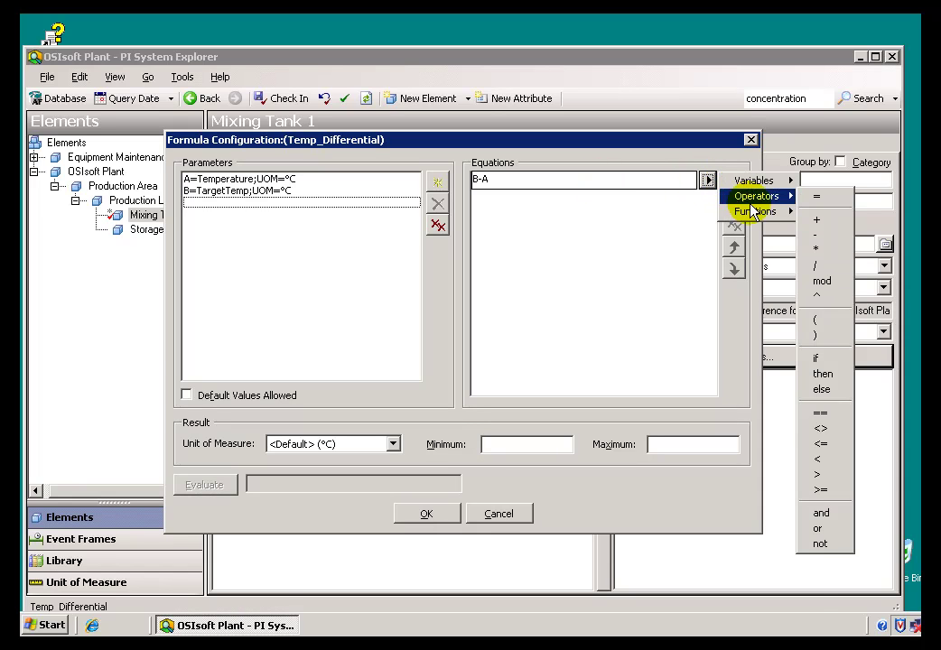
pyautogui.moveTo(743, 211)
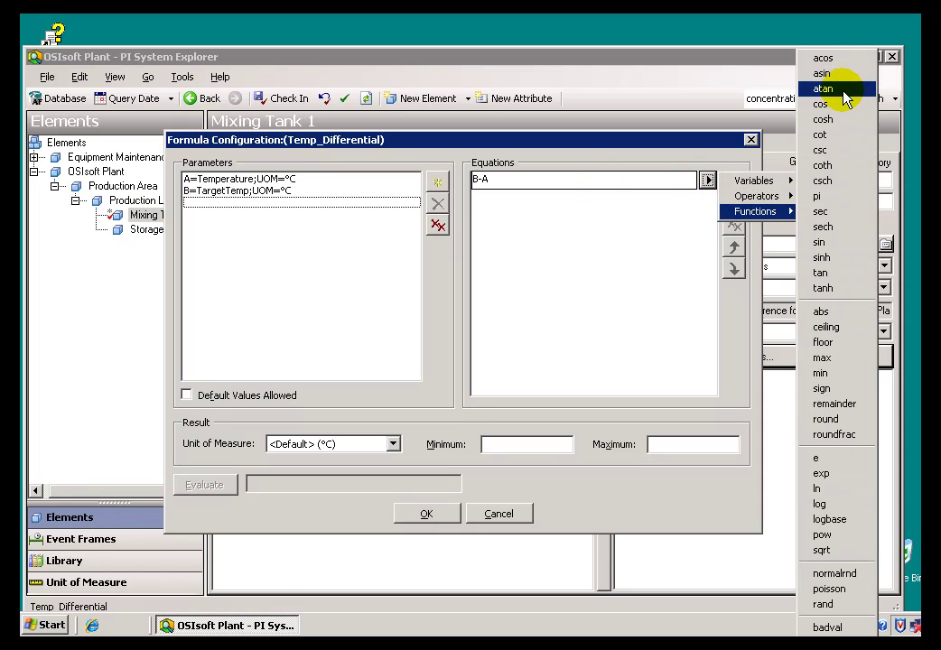
pyautogui.click(823, 314)
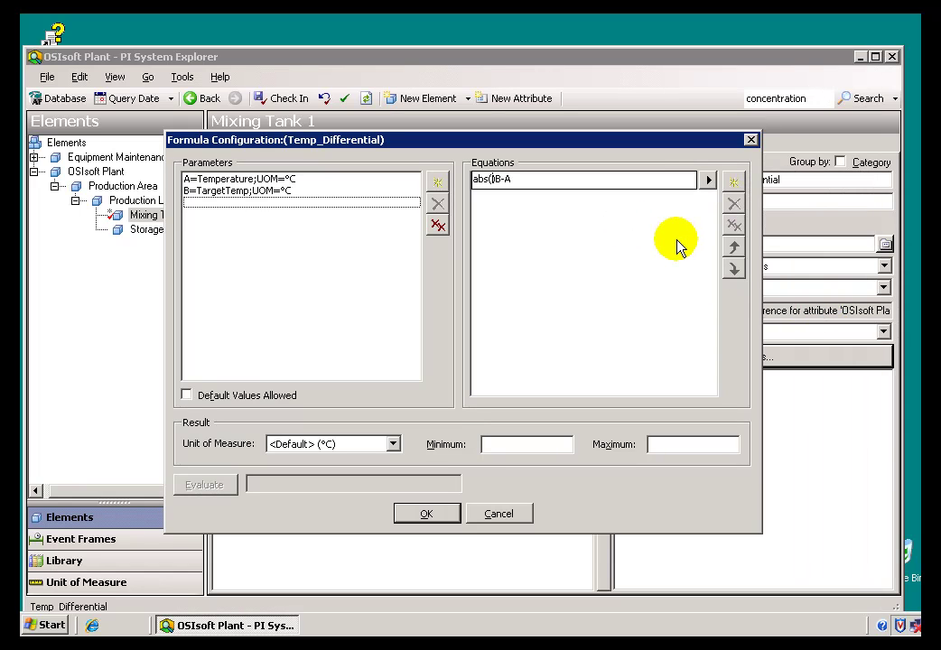
pyautogui.press('Right')
pyautogui.press('Right')
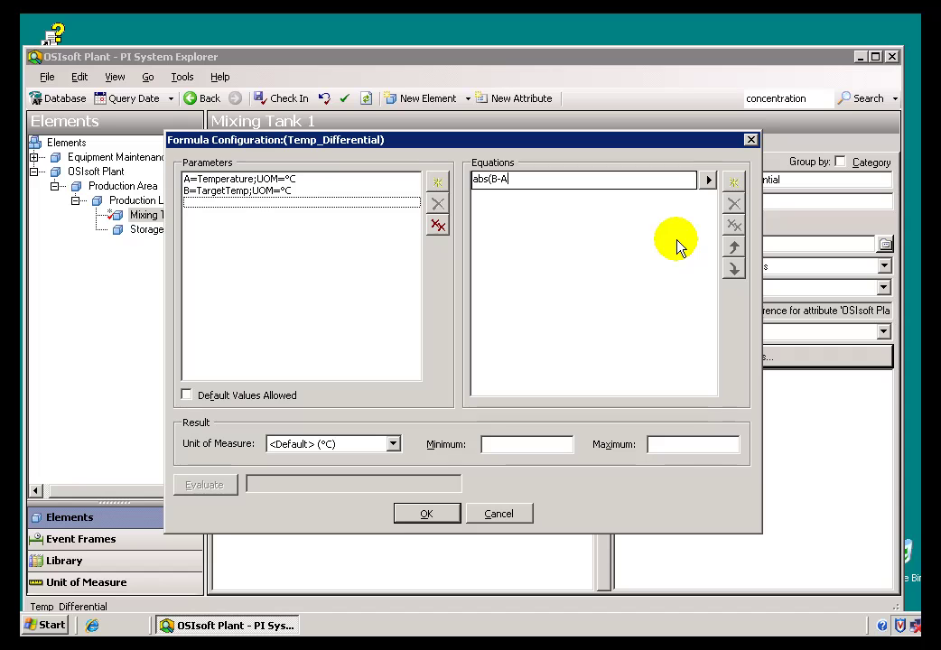
pyautogui.write(')')
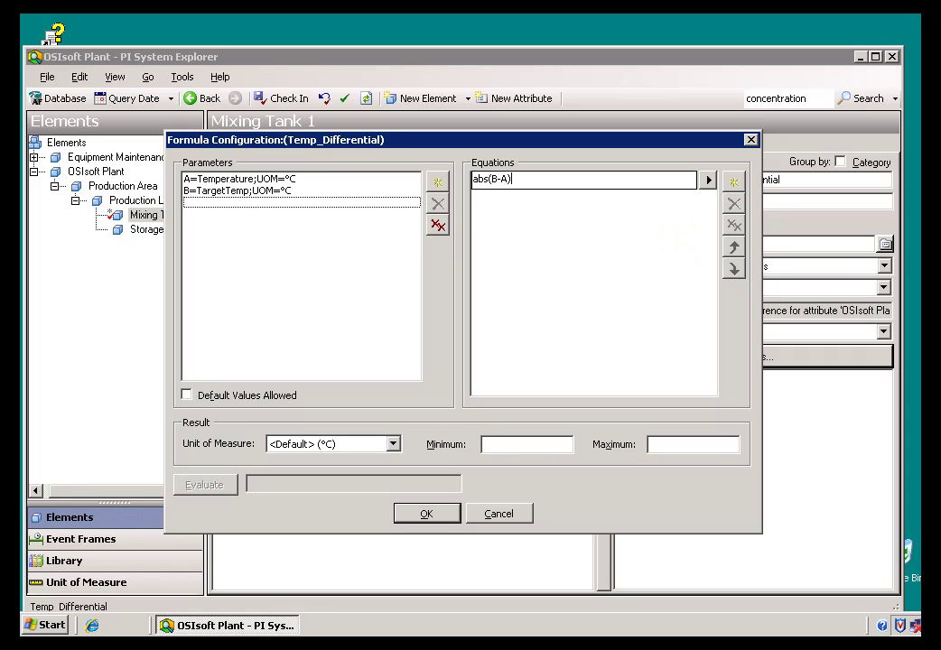
pyautogui.click(575, 226)
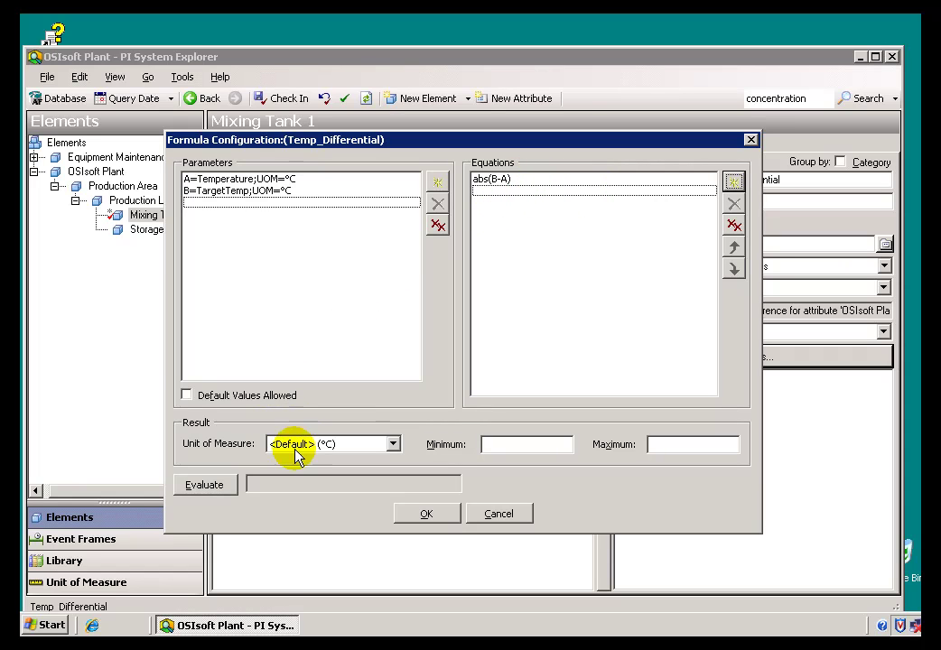
# - Set the formula result's unit of measure to °C and evaluate the formula
pyautogui.click(221, 489)
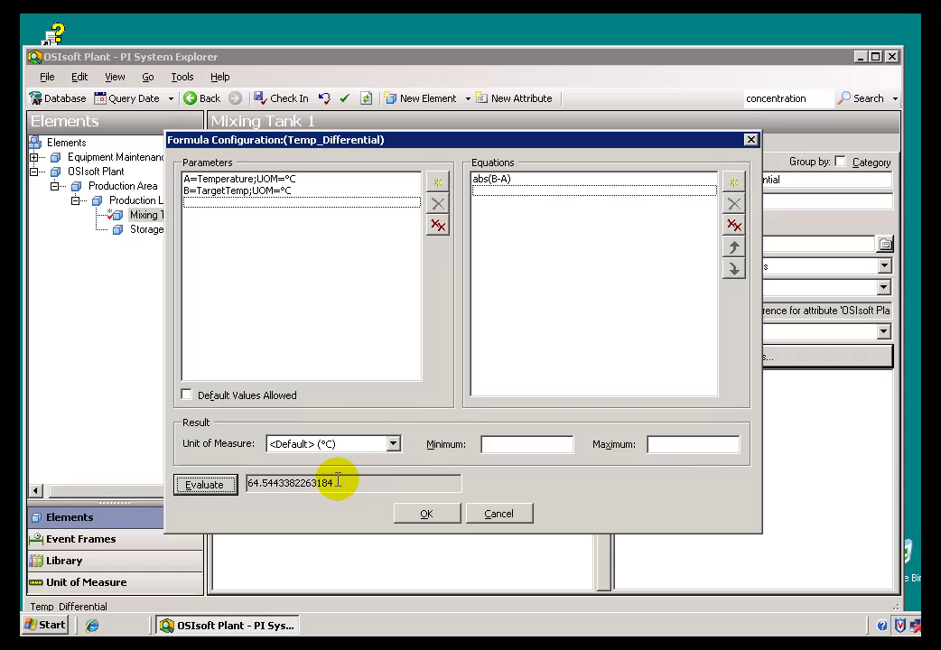
pyautogui.click(393, 443)
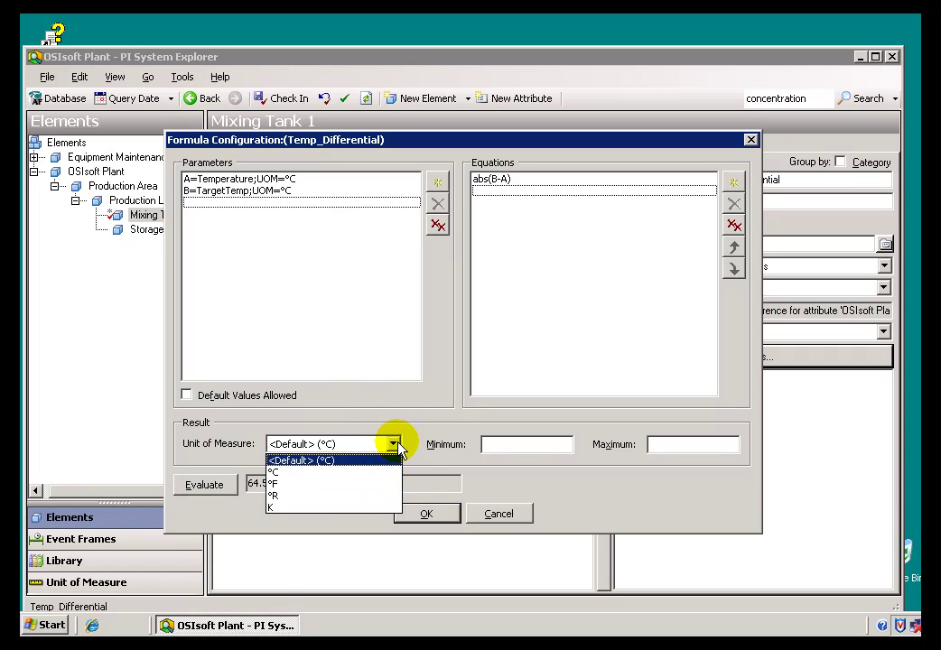
pyautogui.click(291, 473)
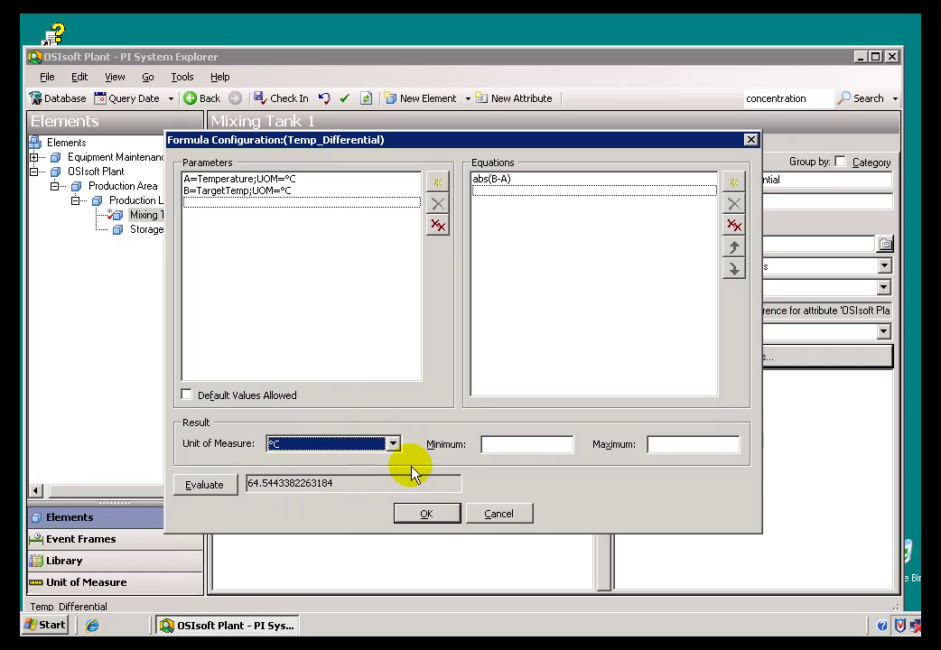
pyautogui.click(203, 487)
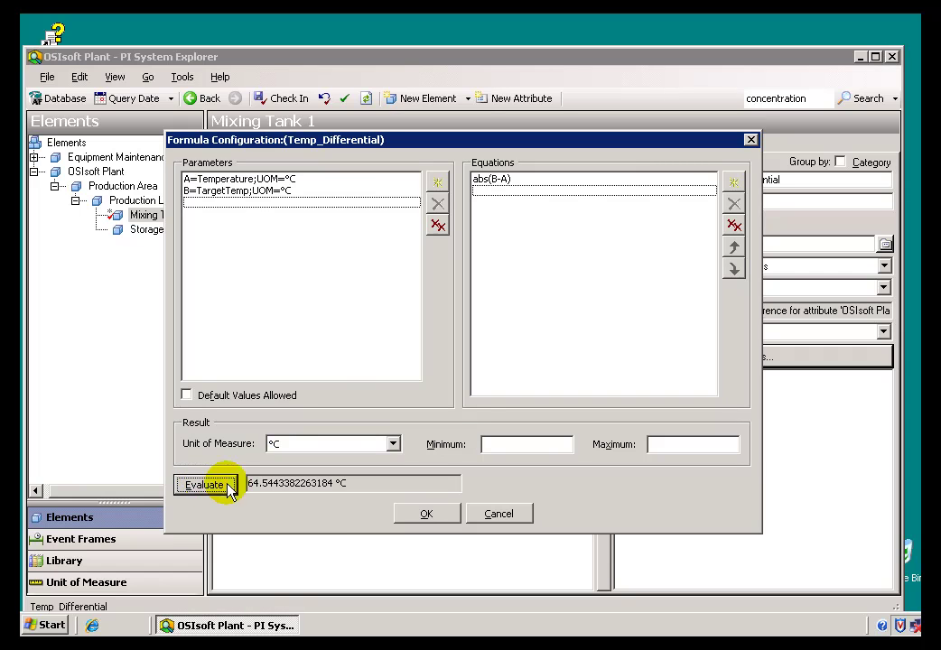
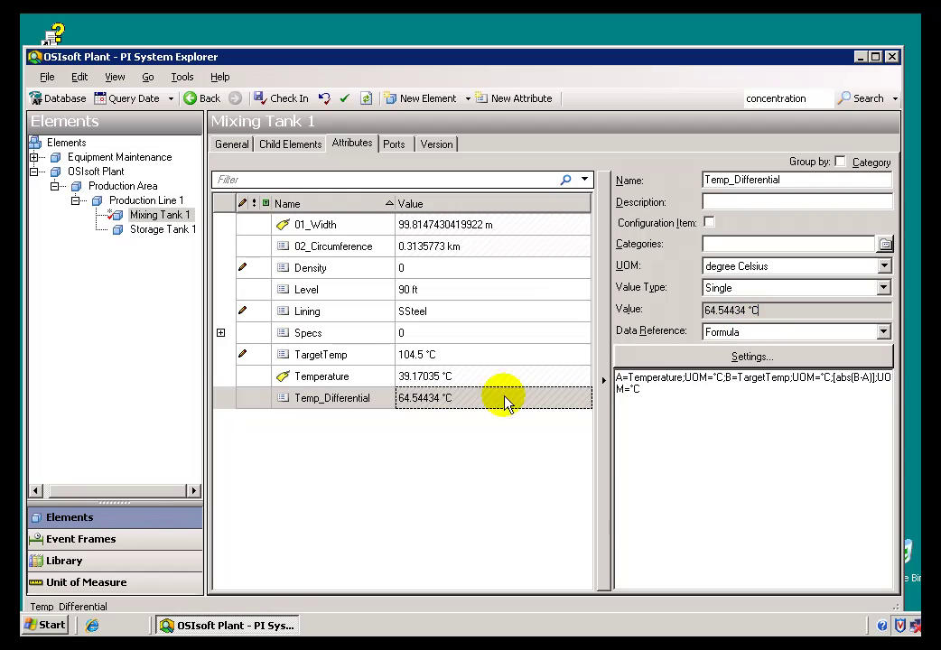
# - Refresh Mixing Tank 1's attributes and compare the TargetTemp, Temp_Differential and Temperature values
pyautogui.moveTo(411, 411)
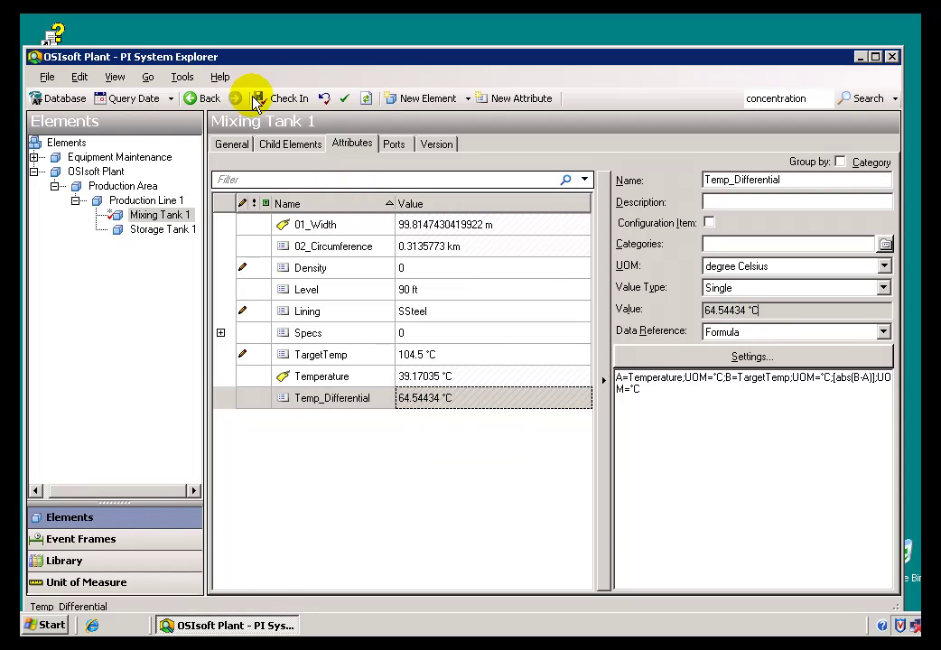
pyautogui.click(123, 79)
pyautogui.click(147, 161)
pyautogui.click(352, 371)
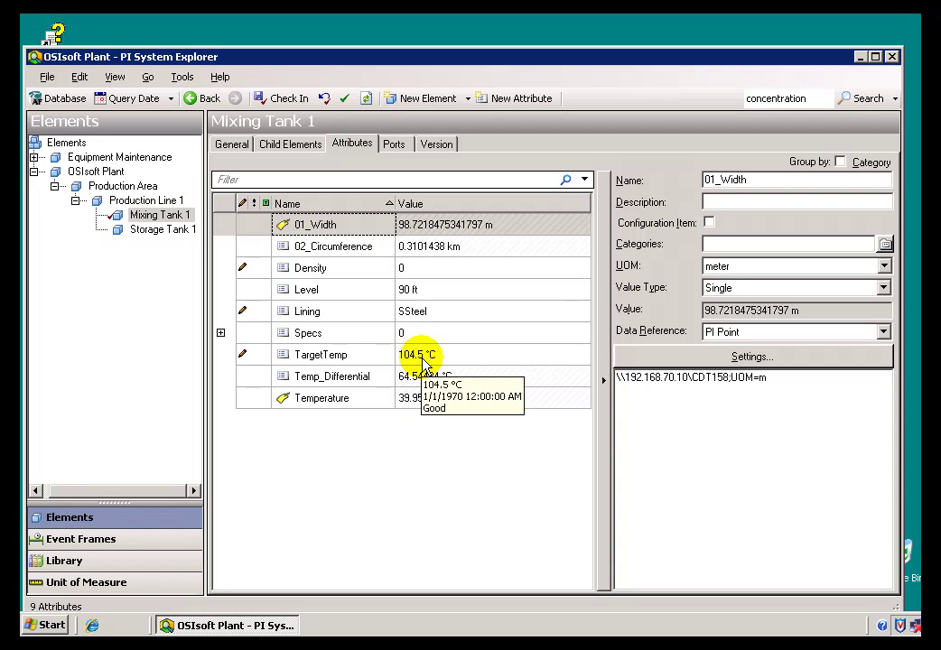
pyautogui.moveTo(421, 403)
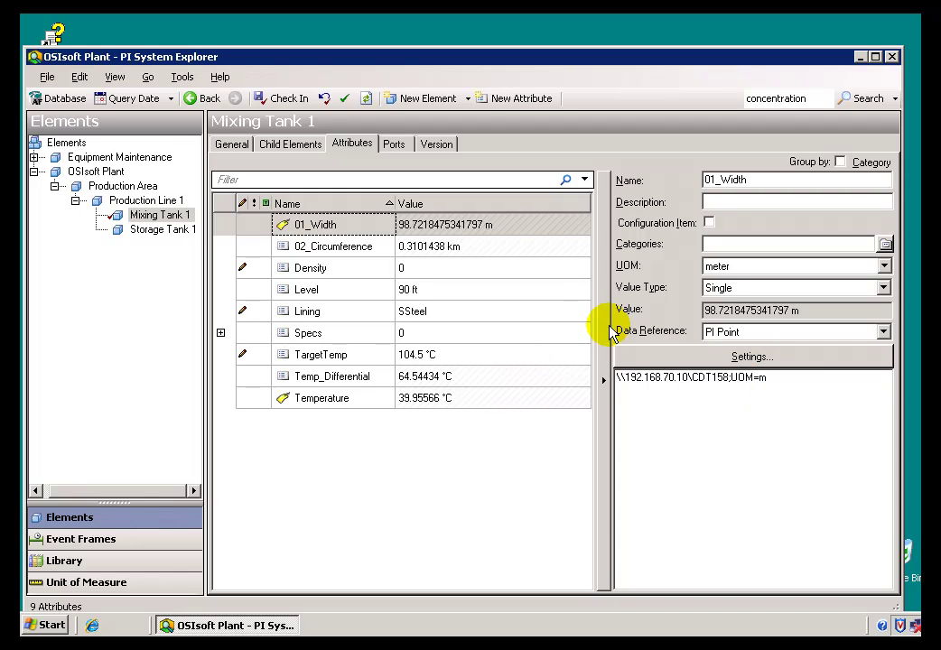
# - Examine Temp_Differential's data reference configuration string, covering parameter A, parameter B, and the equation with its result unit
pyautogui.click(413, 379)
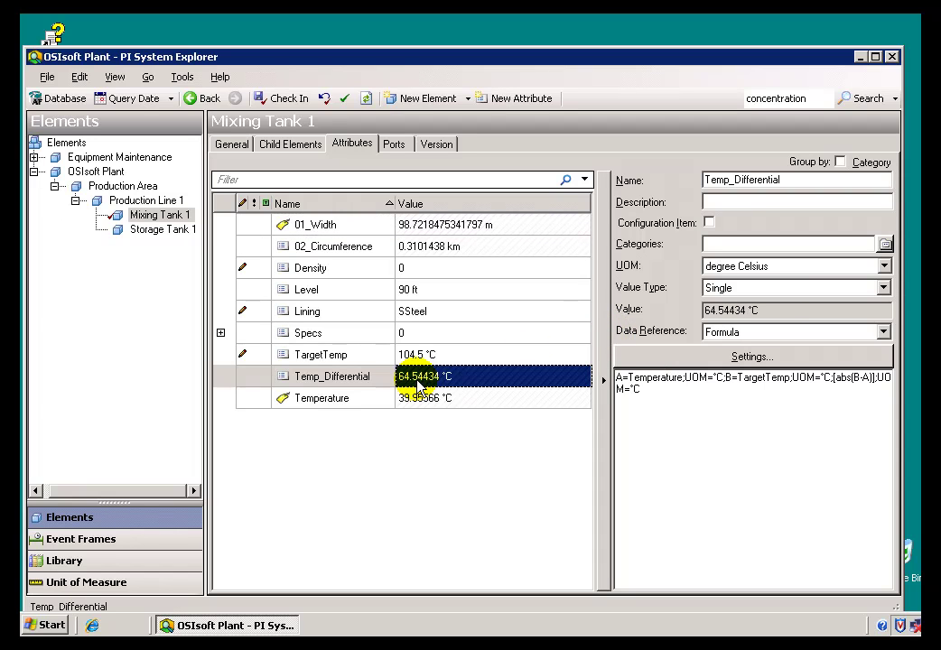
pyautogui.moveTo(644, 388); pyautogui.dragTo(618, 376)
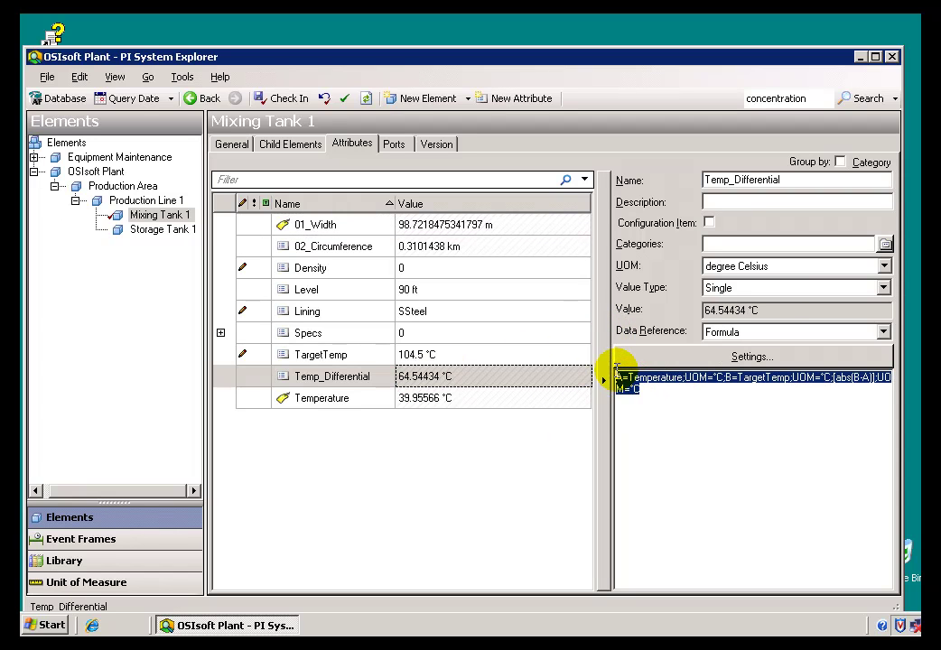
pyautogui.click(656, 393)
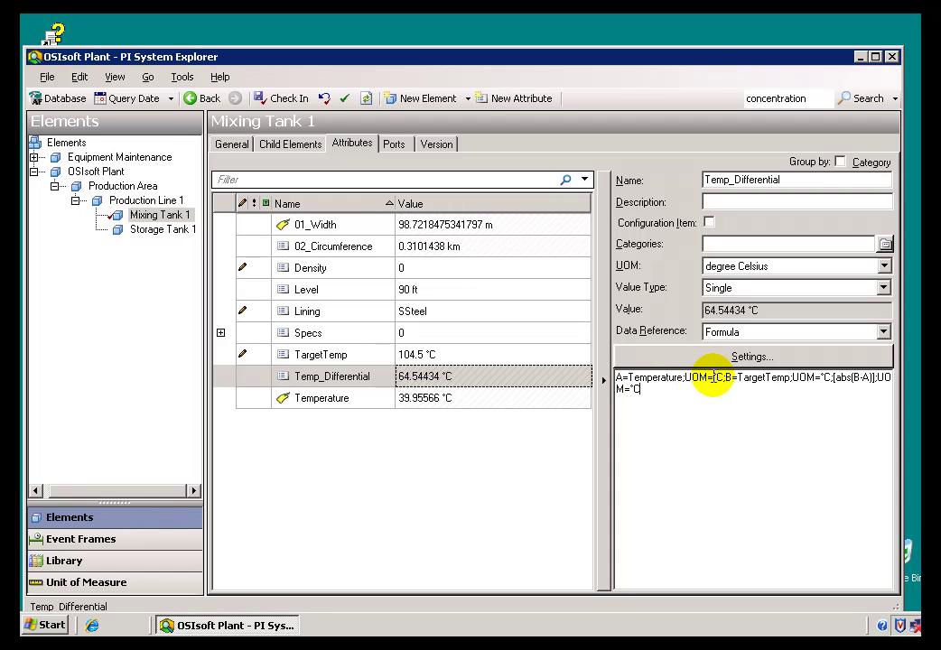
pyautogui.moveTo(720, 377); pyautogui.dragTo(606, 378)
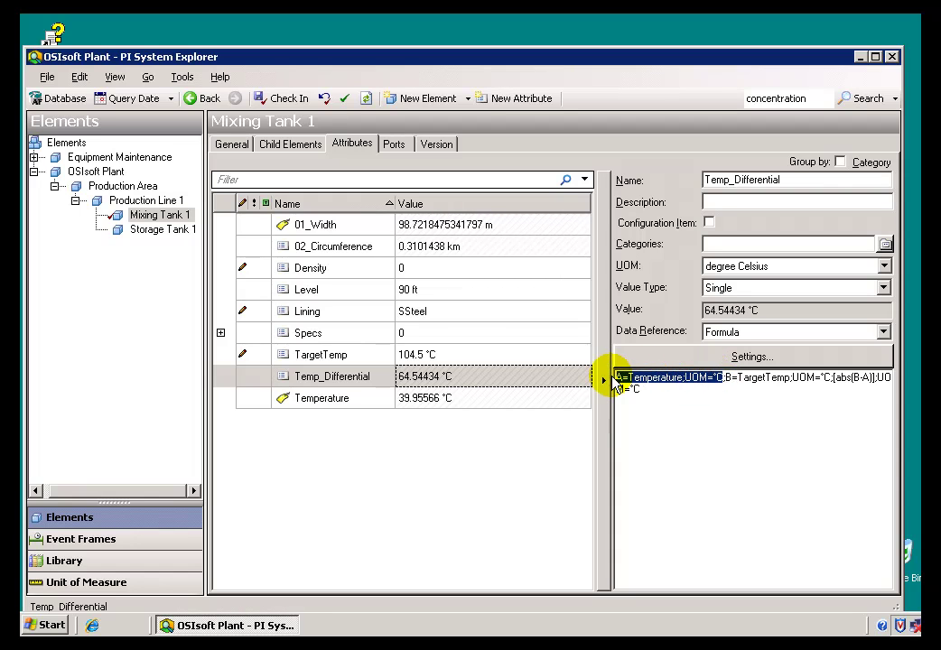
pyautogui.moveTo(726, 378); pyautogui.dragTo(807, 377)
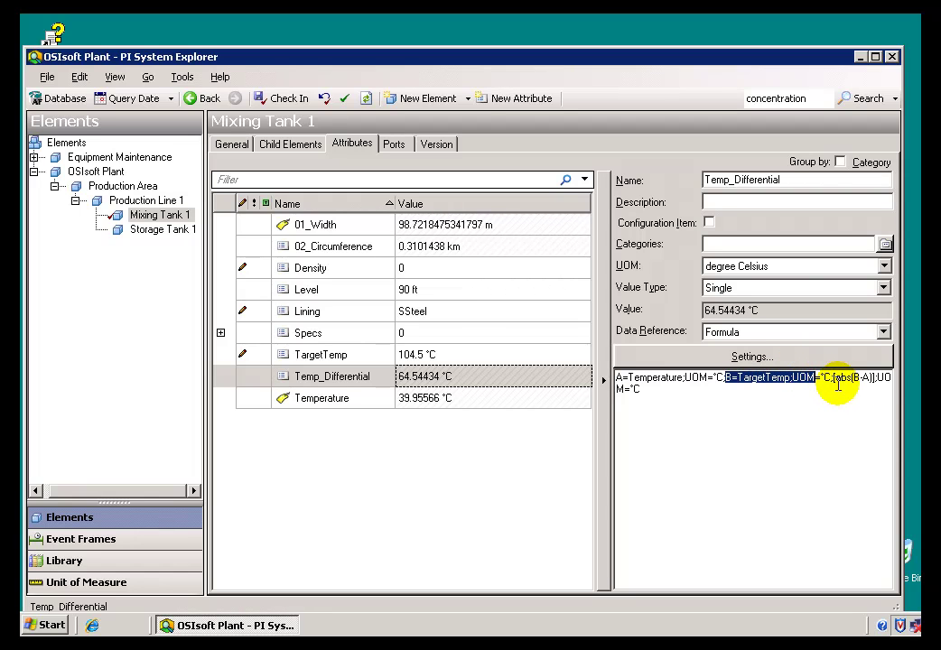
pyautogui.click(819, 381)
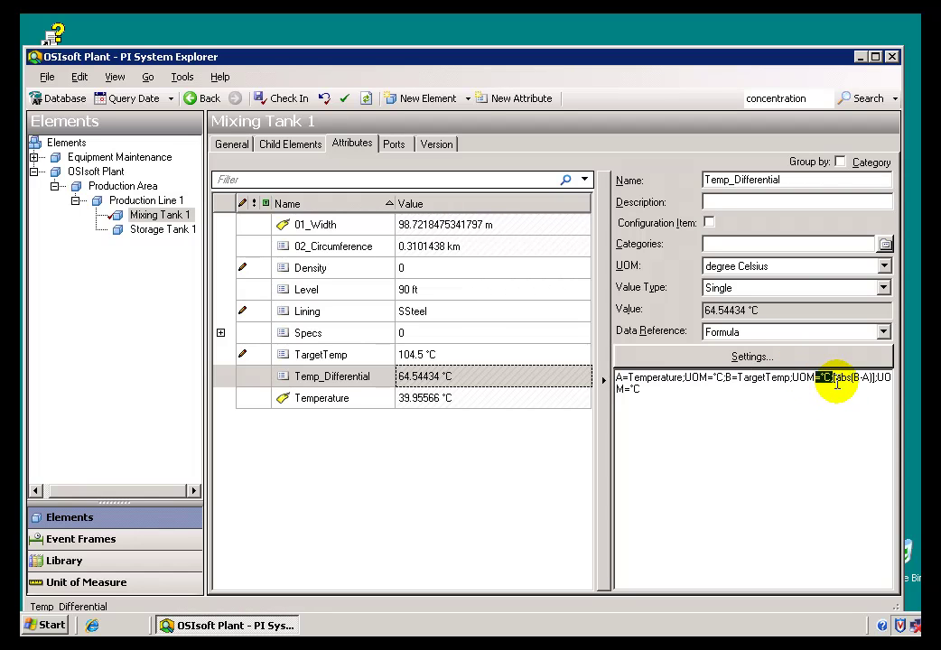
pyautogui.click(838, 392)
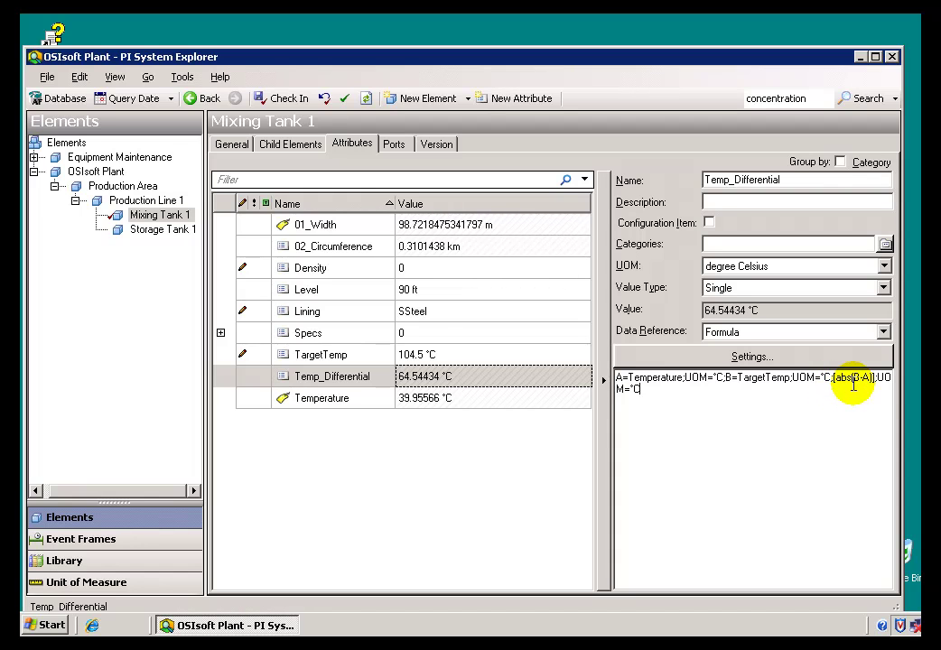
pyautogui.moveTo(833, 381); pyautogui.dragTo(856, 390)
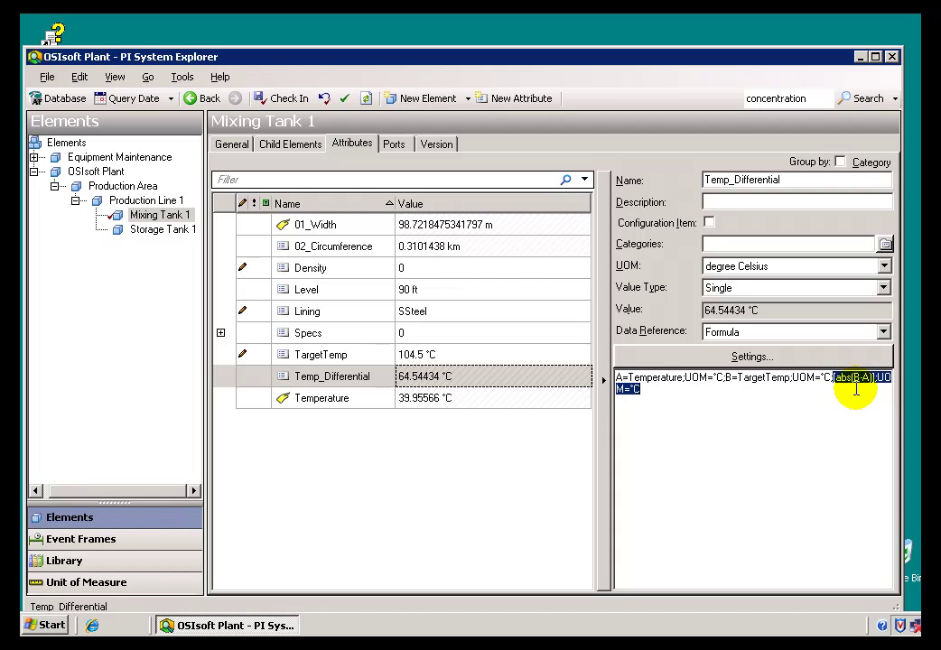
# - Review the result unit at the end of Temp_Differential's configuration string, and compare the string with the attribute's formula configuration settings
pyautogui.click(658, 390)
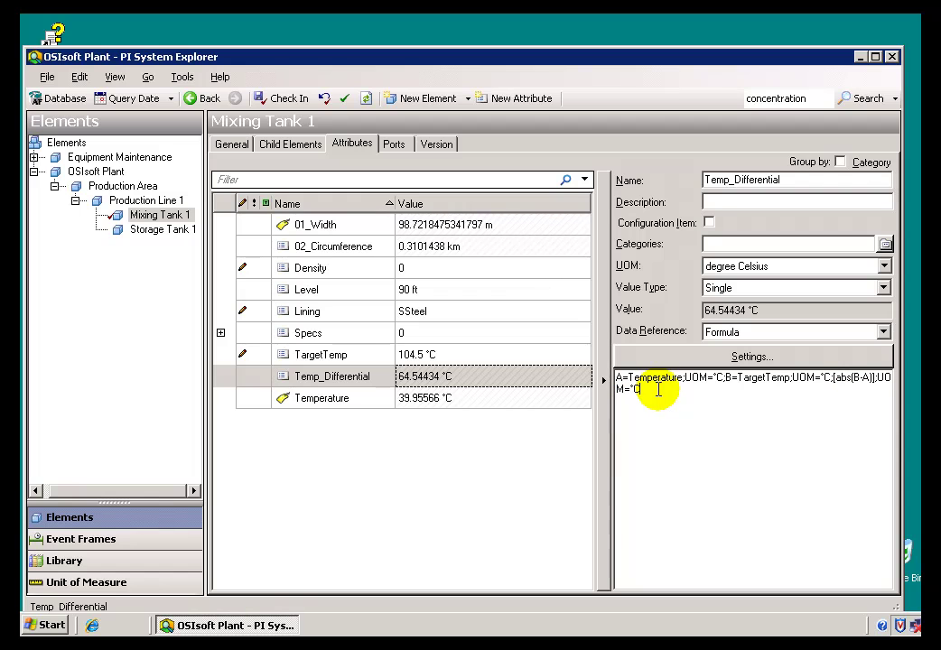
pyautogui.moveTo(642, 390); pyautogui.dragTo(630, 390)
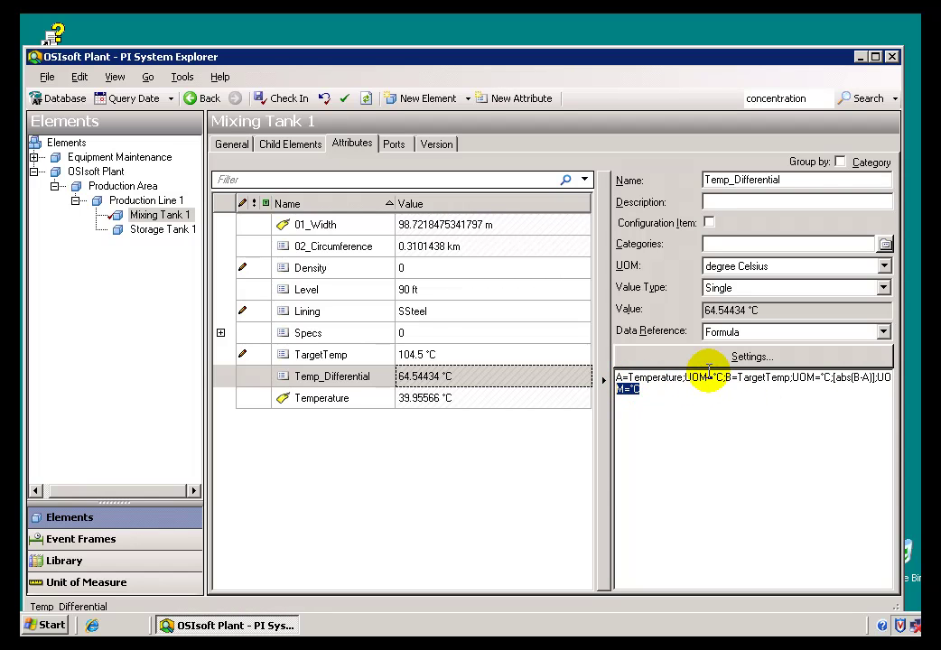
pyautogui.click(642, 360)
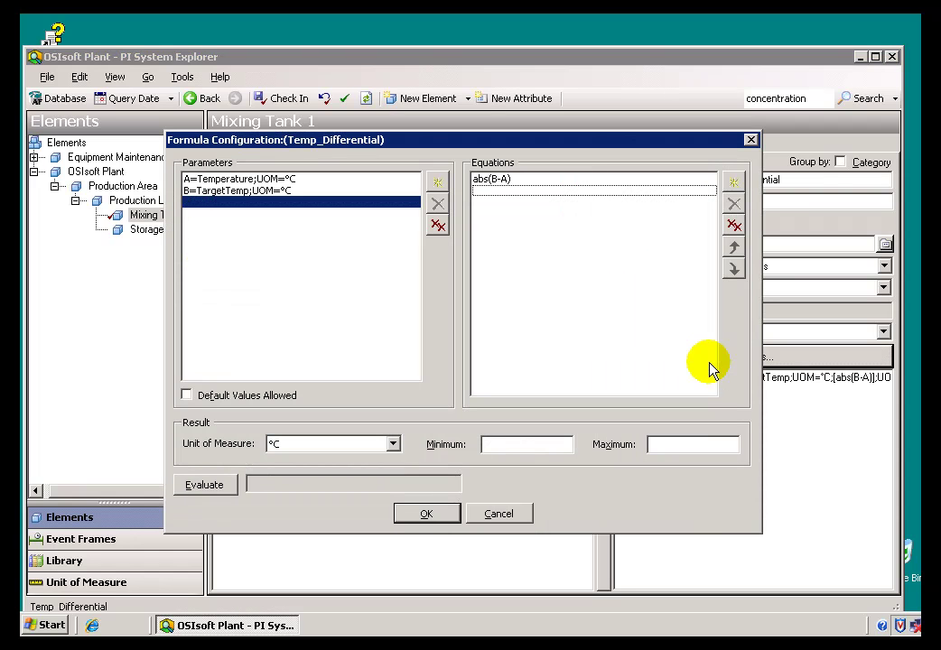
pyautogui.click(500, 514)
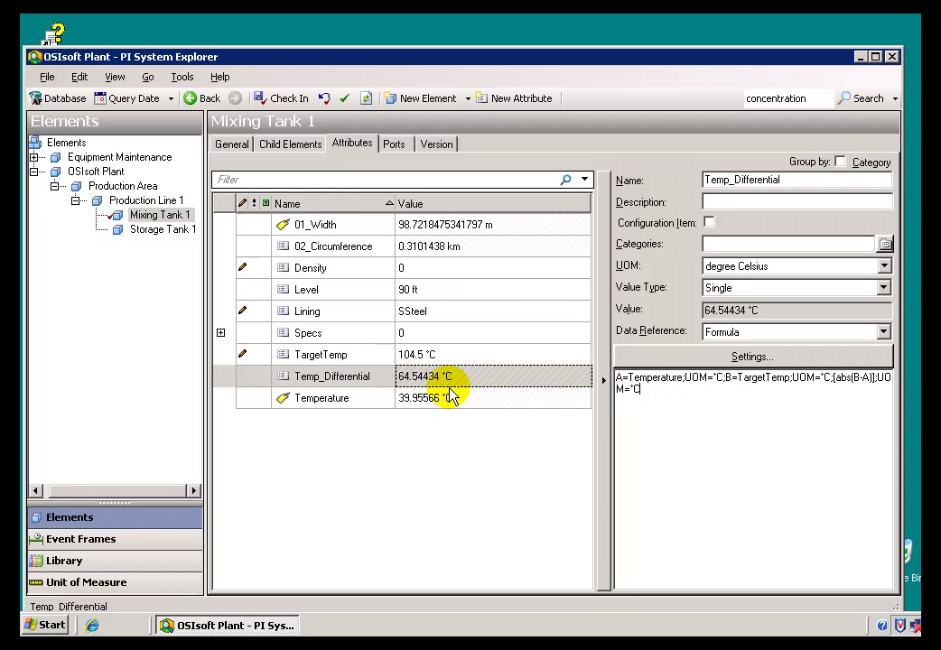
# - Refresh Mixing Tank 1's attribute values and check in the element's pending changes
pyautogui.moveTo(437, 387)
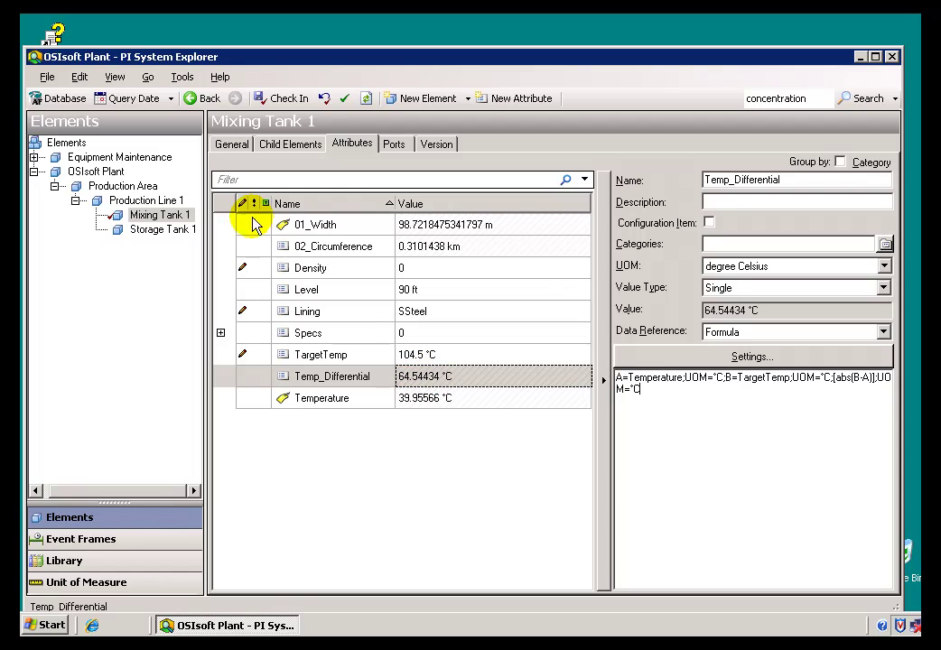
pyautogui.click(115, 77)
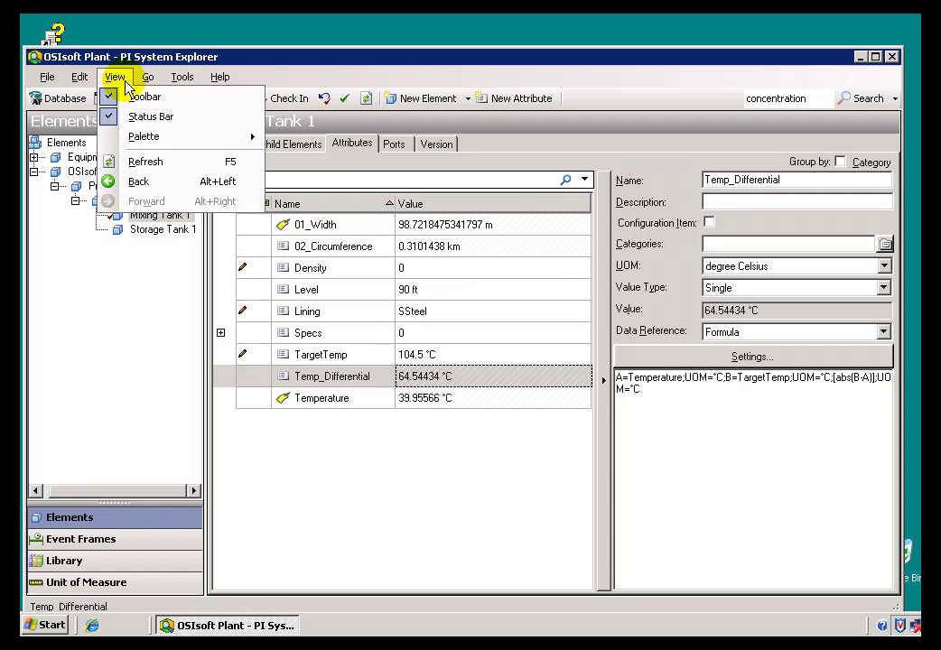
pyautogui.click(170, 163)
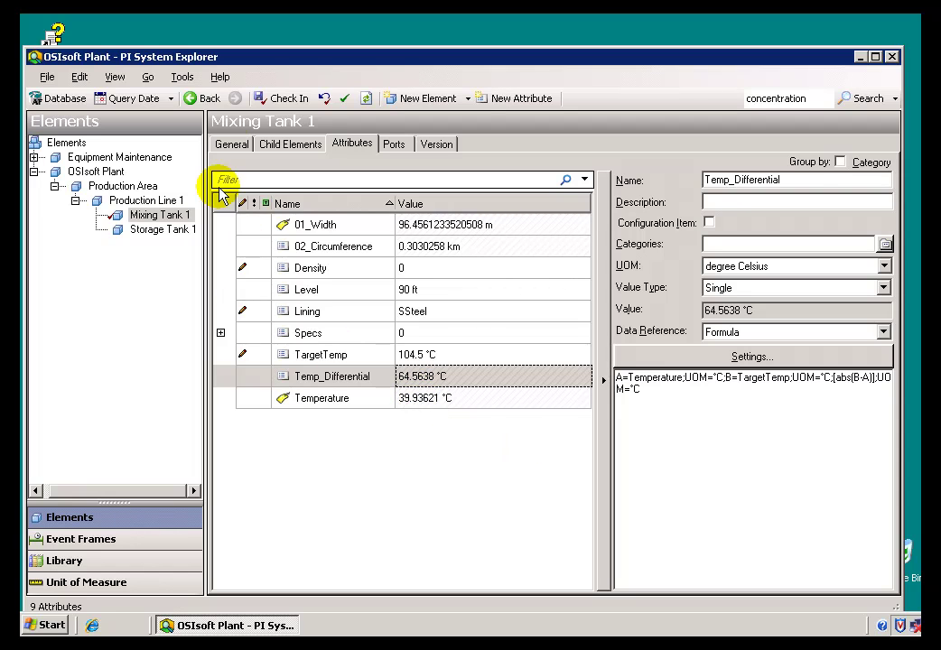
pyautogui.click(287, 99)
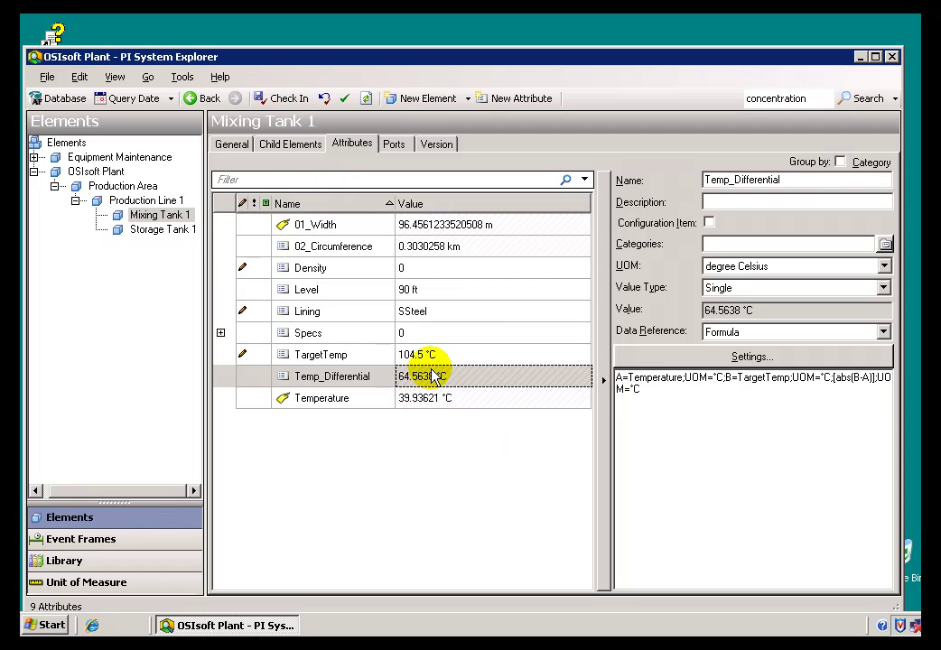